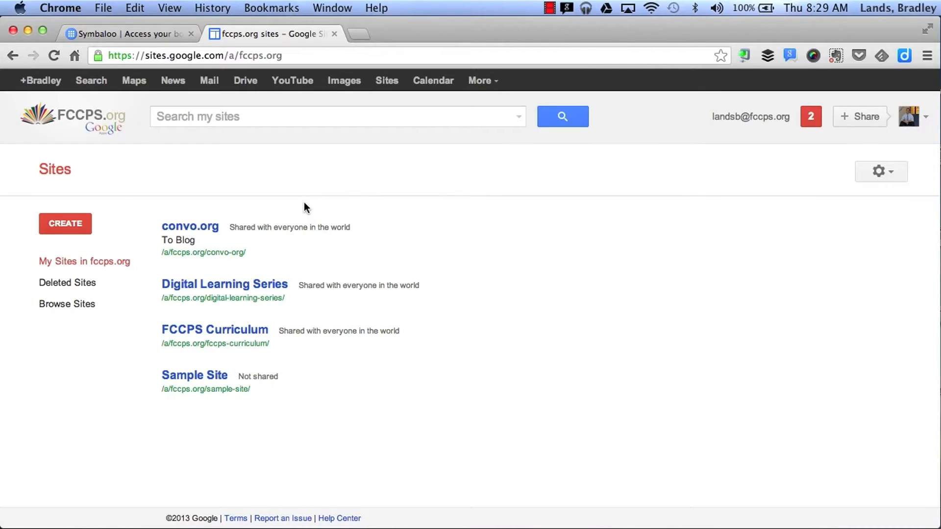
- Start a new site from the Sites dashboard with the CREATE button
click(72, 228)
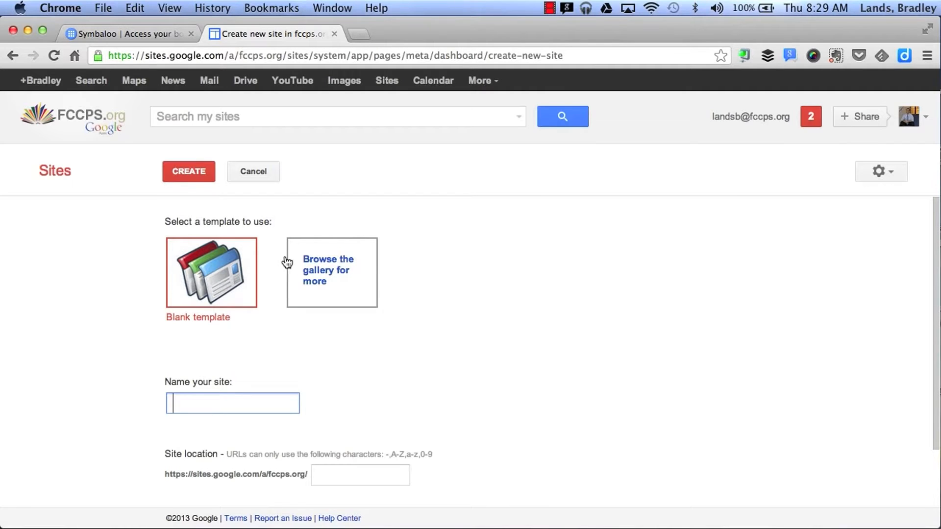
- Open the Select a Site Template gallery to see more templates
click(347, 273)
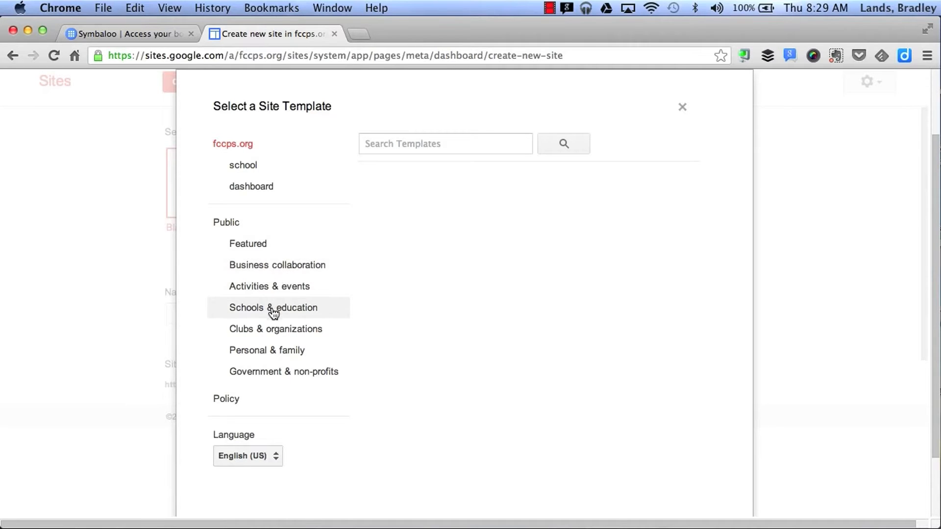
- Browse the Schools & education templates, then the public templates
click(318, 310)
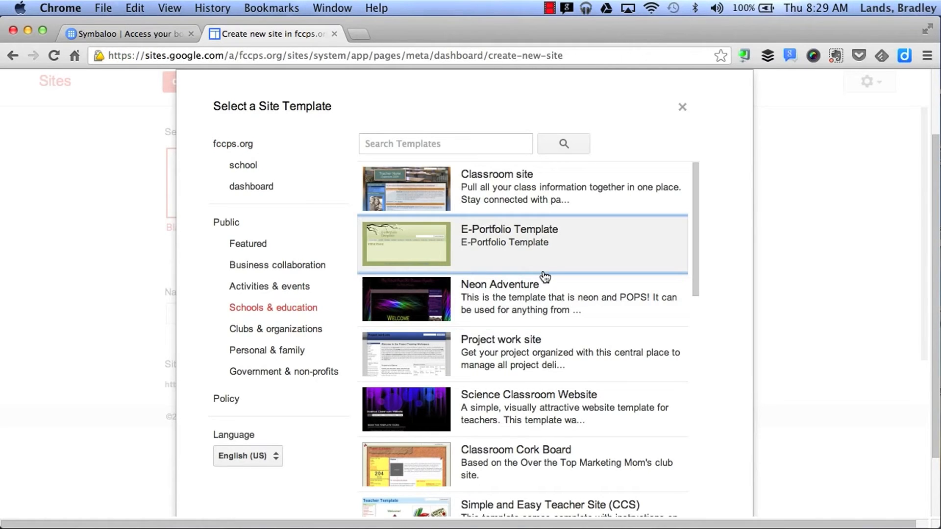
scroll(546, 277, down, 3)
scroll(545, 277, down, 2)
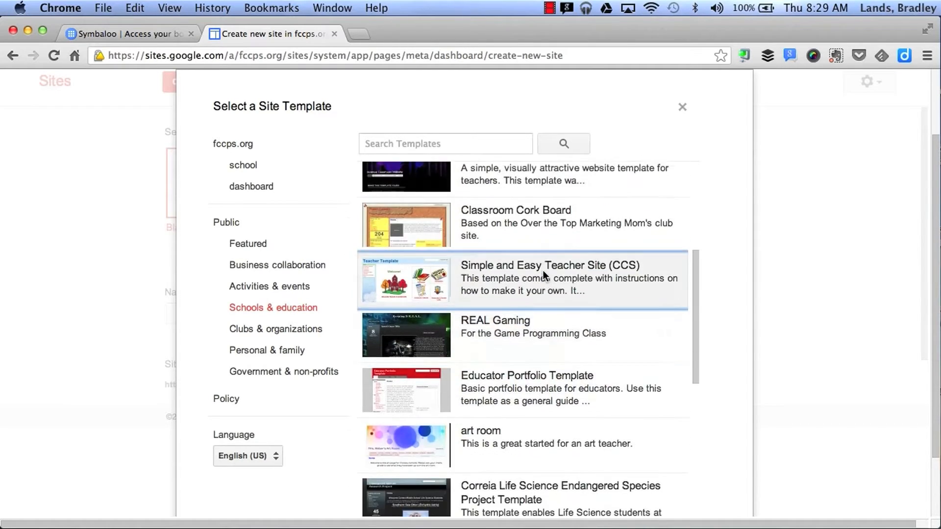
scroll(543, 269, up, 6)
click(256, 279)
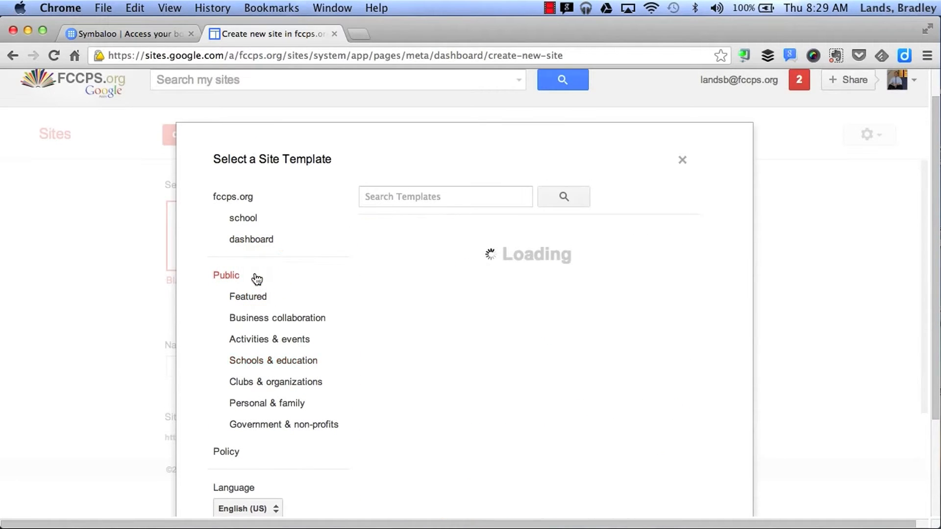
- Search templates for 'classroom', preview a result, then close the gallery without choosing
click(418, 189)
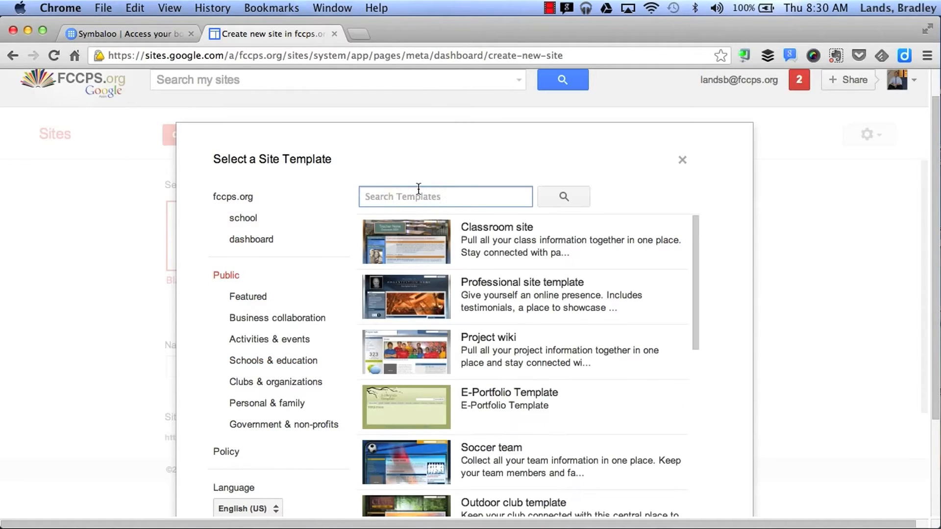
text(classroo)
key(BackSpace)
text(m)
key(Return)
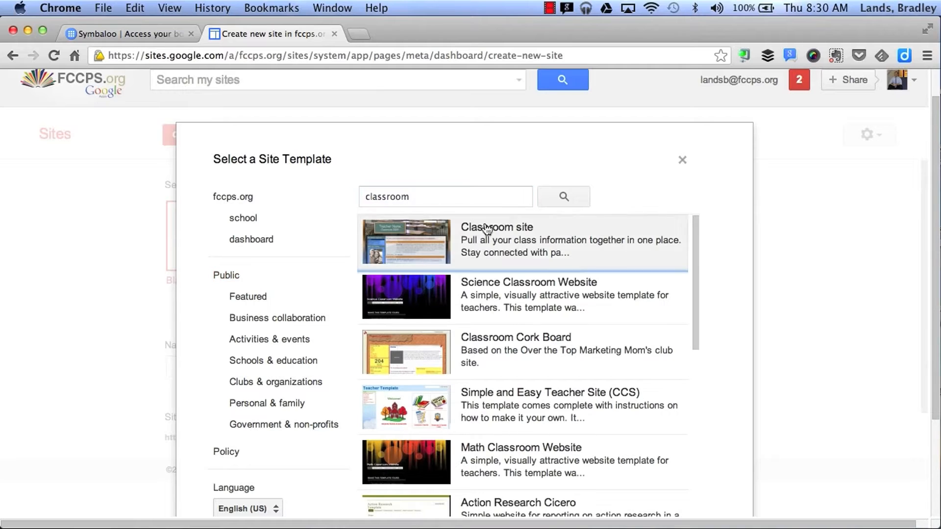
click(590, 324)
scroll(589, 325, down, 5)
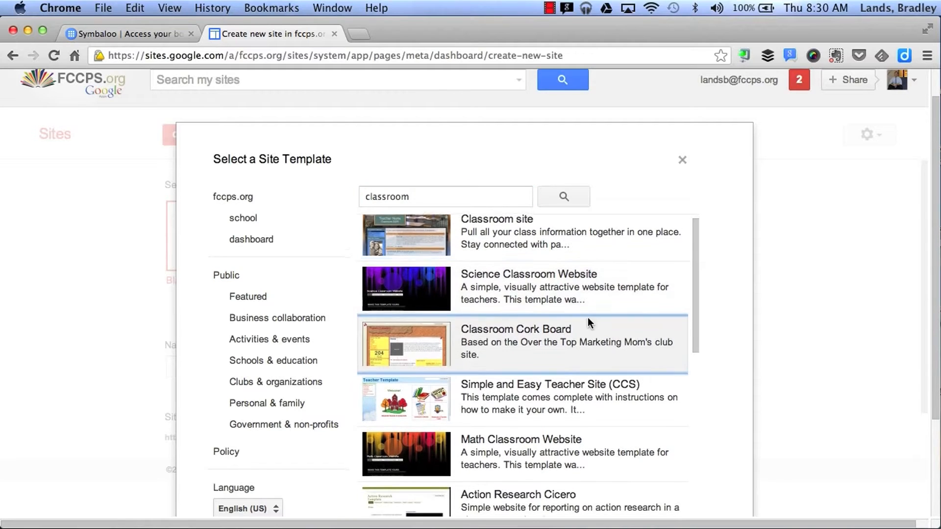
scroll(590, 325, up, 5)
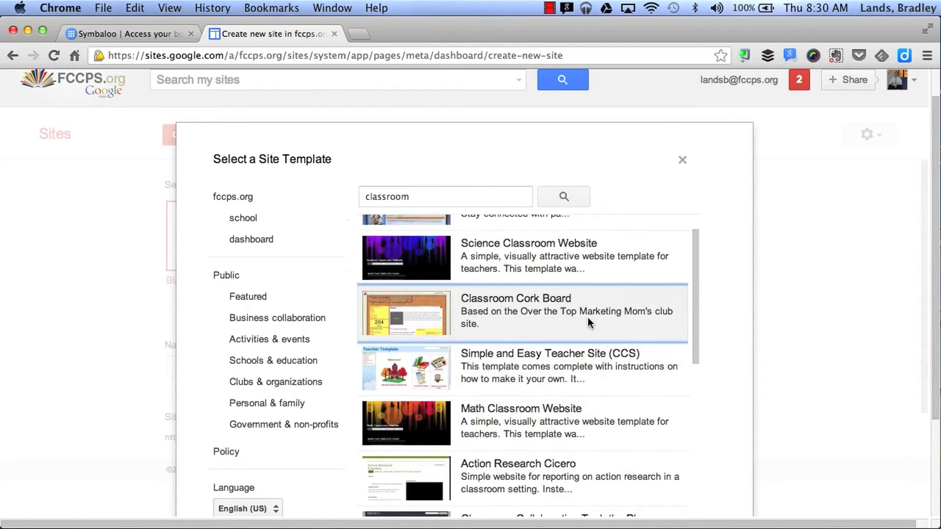
scroll(289, 325, down, 5)
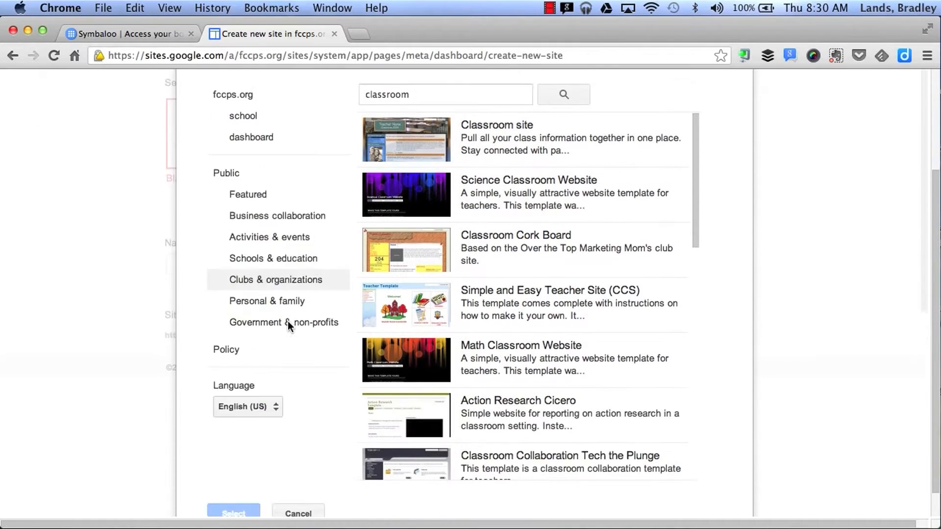
click(296, 478)
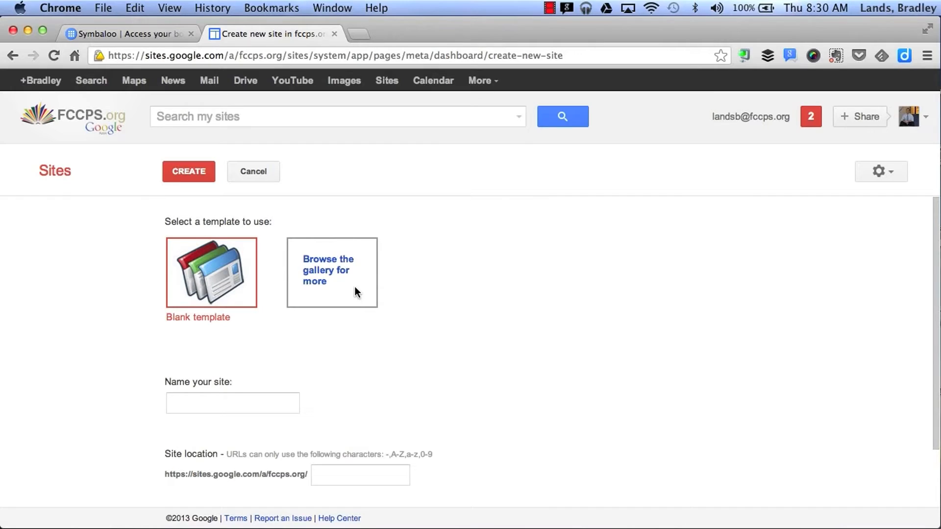
- Name the site 'My Google Site' (address my-google-site) and expand the theme choices
scroll(294, 314, down, 3)
click(228, 331)
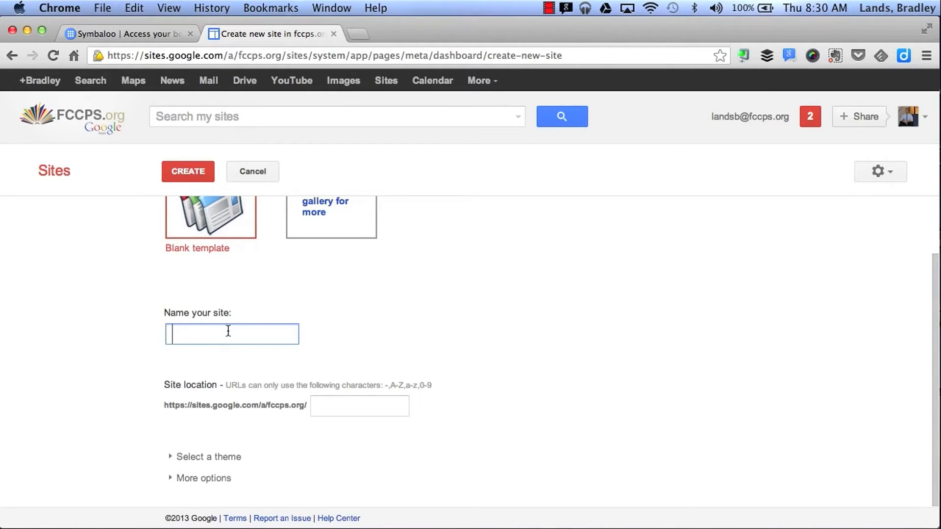
text(My Google Site)
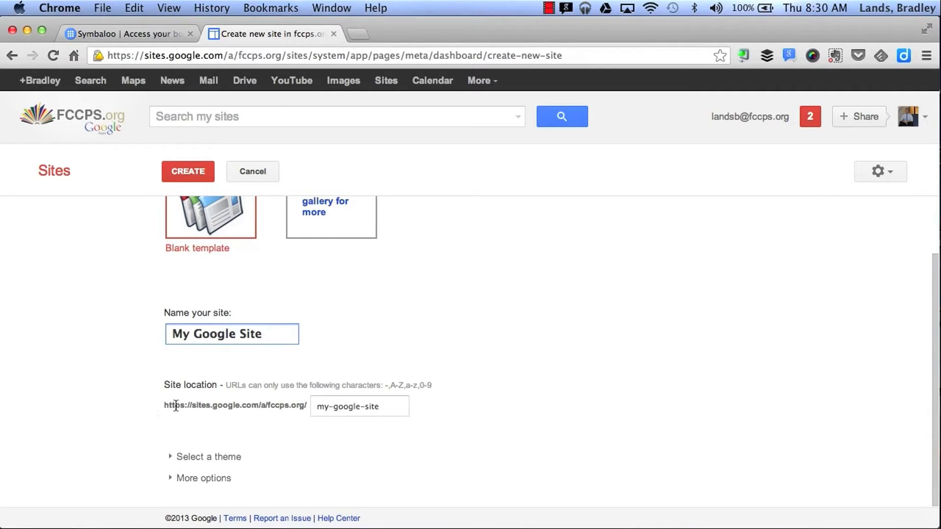
scroll(337, 438, down, 1)
click(170, 459)
- Choose the Notebook theme for the new site
scroll(463, 463, down, 10)
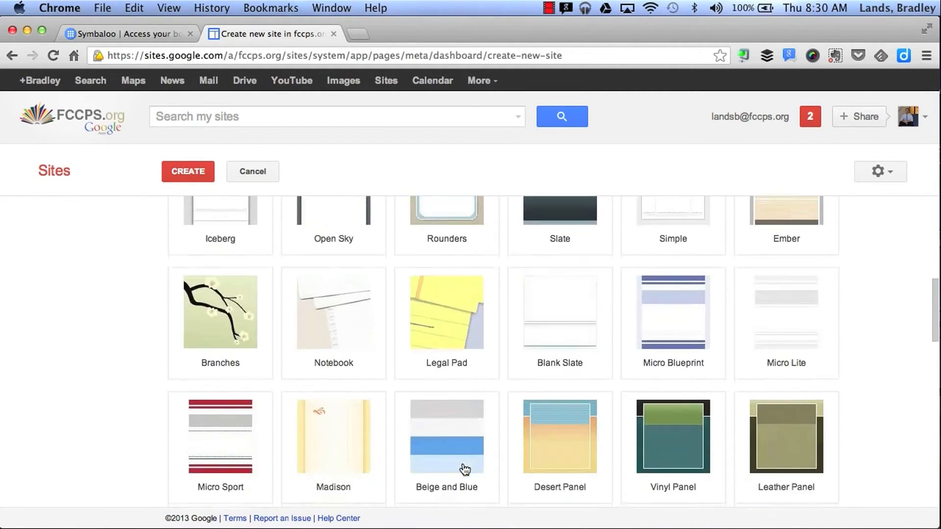
scroll(464, 469, down, 3)
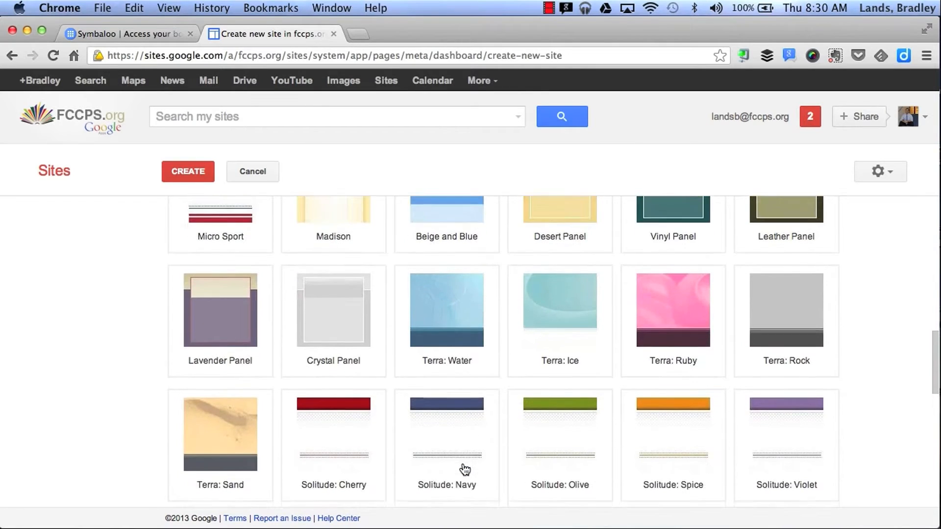
scroll(465, 469, up, 4)
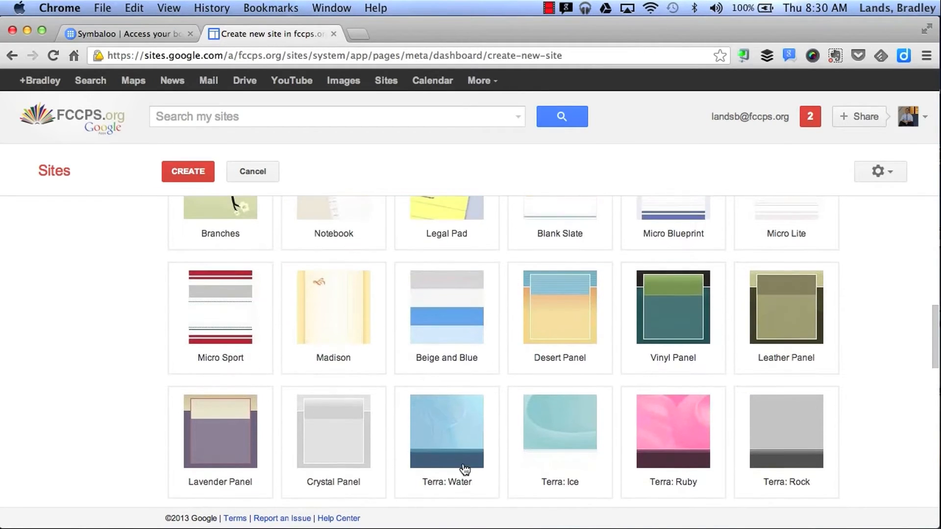
scroll(464, 469, up, 3)
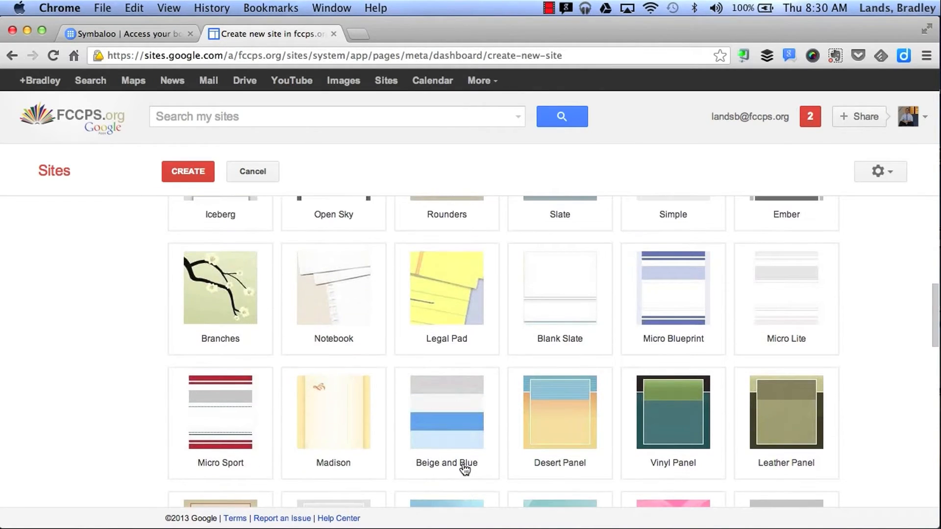
click(351, 308)
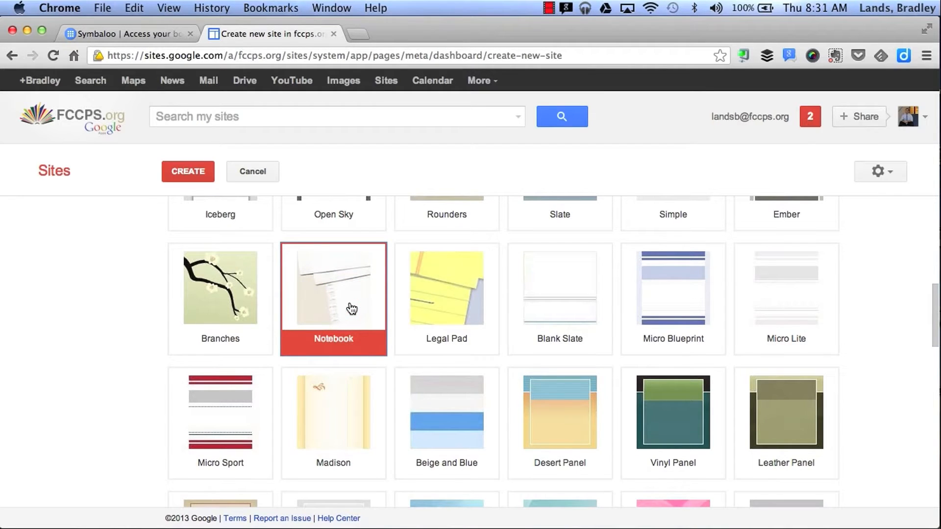
- Add site categories 'school, education' under More options and create the site
scroll(56, 373, down, 15)
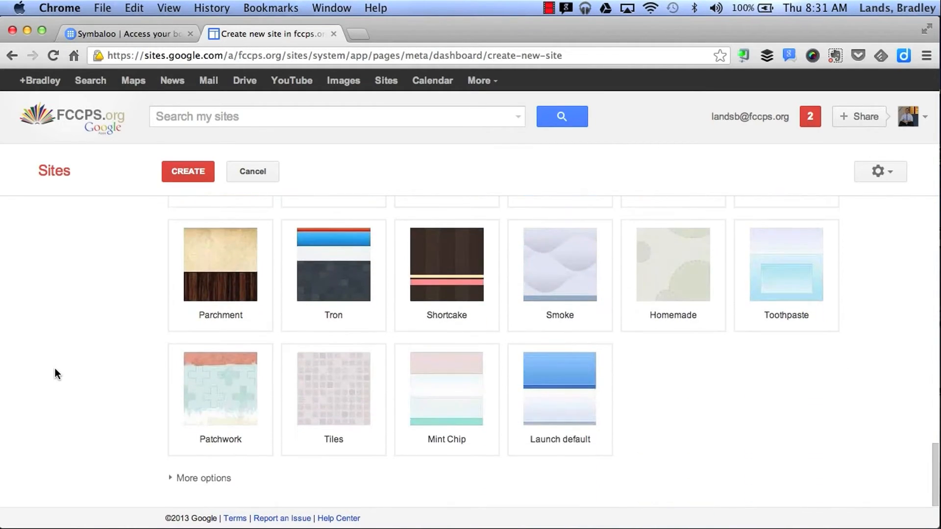
click(172, 479)
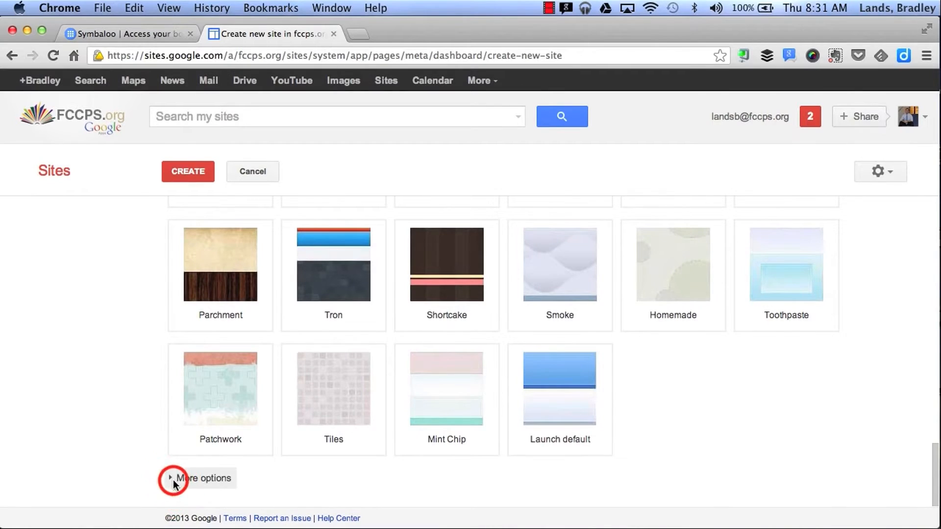
scroll(172, 480, down, 5)
click(206, 372)
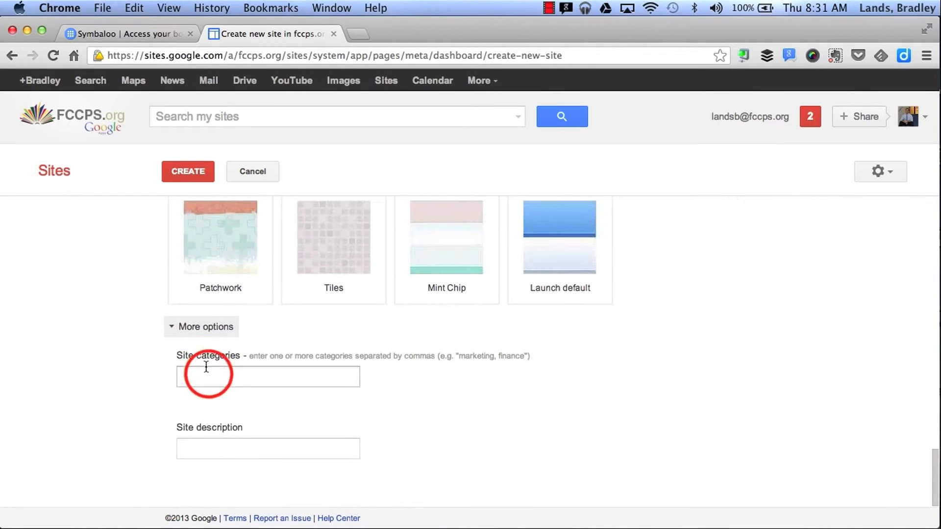
text(school, education,)
click(185, 454)
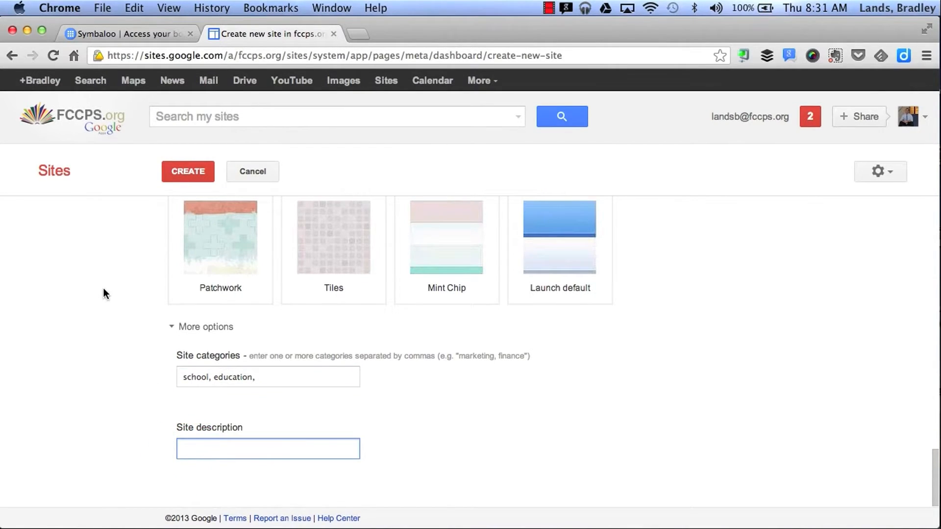
scroll(103, 287, up, 15)
scroll(103, 287, up, 2)
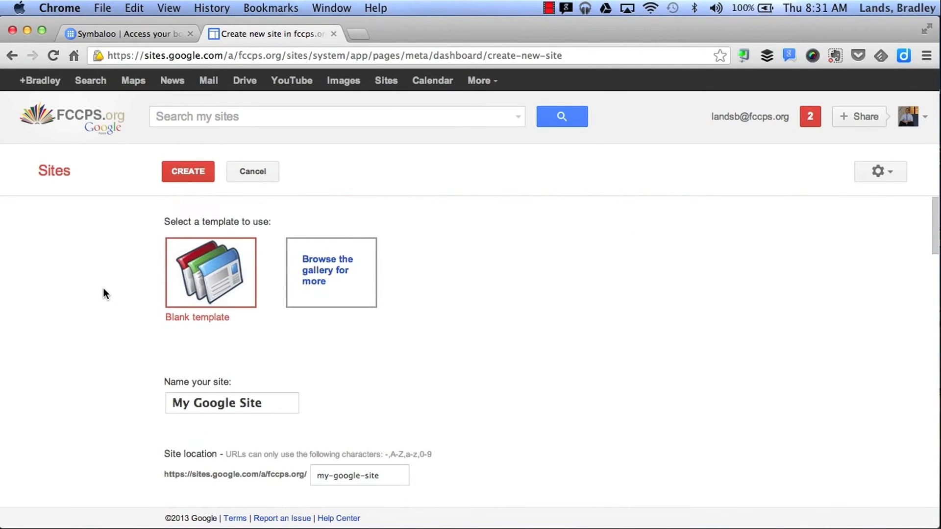
click(196, 172)
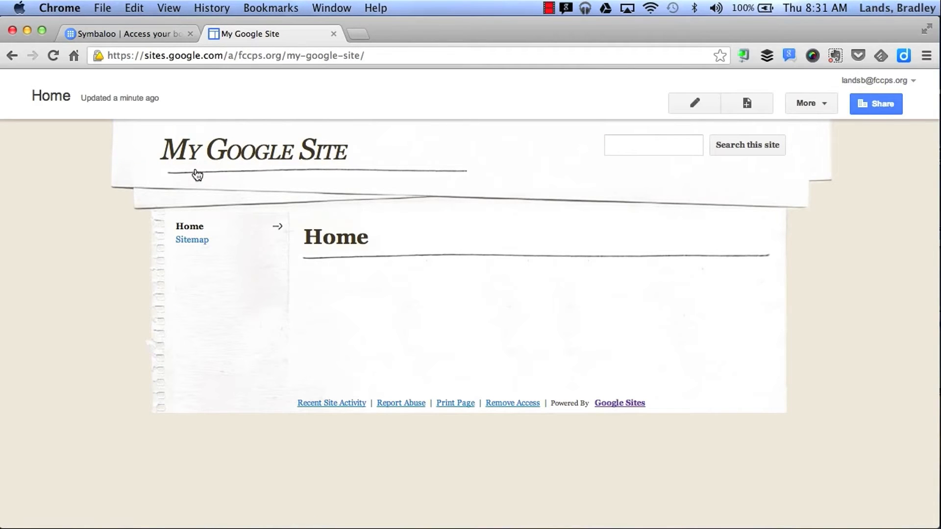
- Open the new site's Home page in edit mode
click(682, 104)
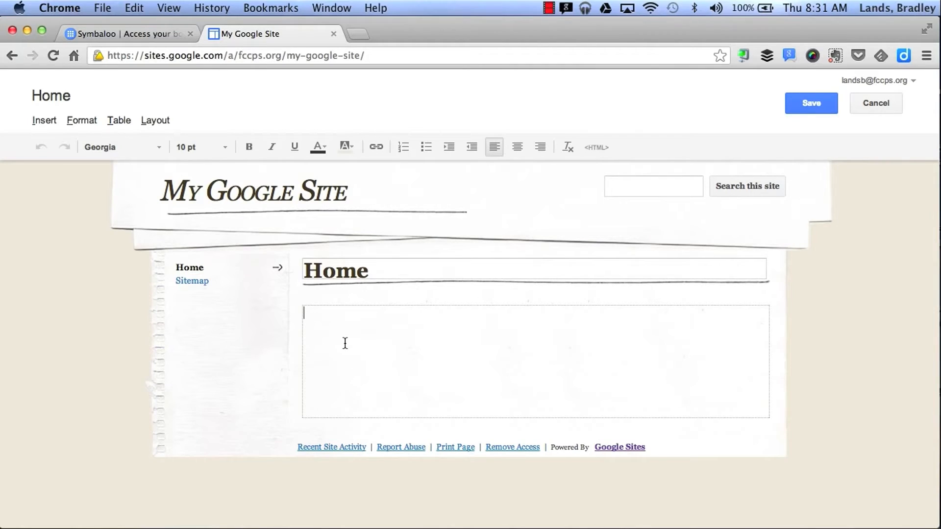
- Add body text 'I can type in text', retitle the page 'Google Site', and save
text(I can type in text)
click(340, 272)
double_click(341, 273)
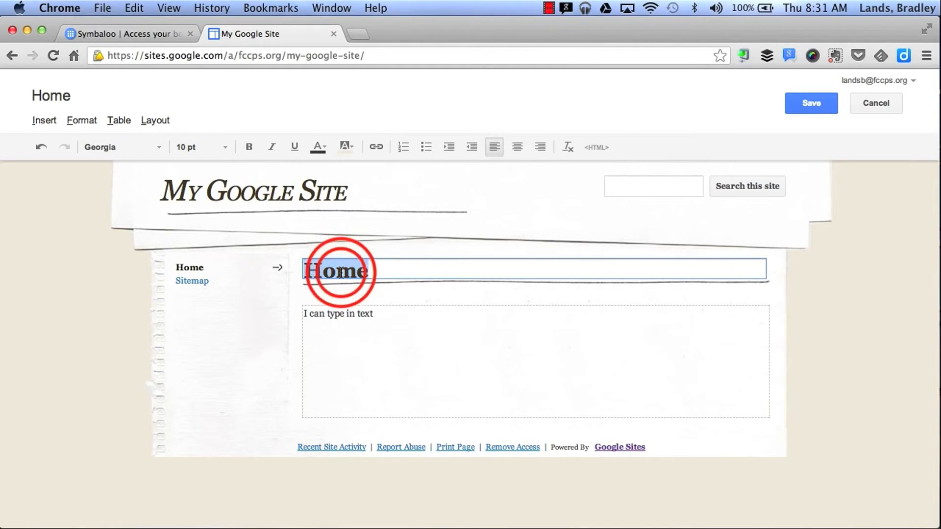
text(Google Site)
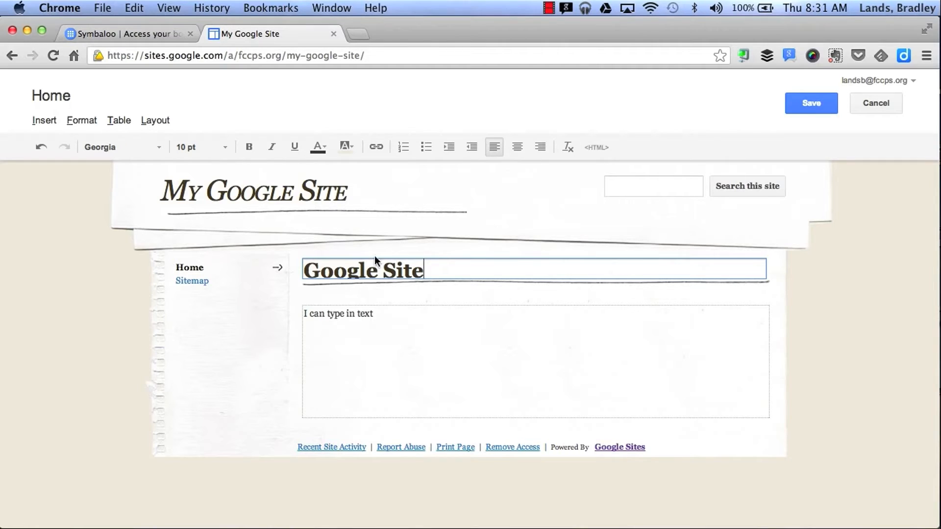
click(799, 102)
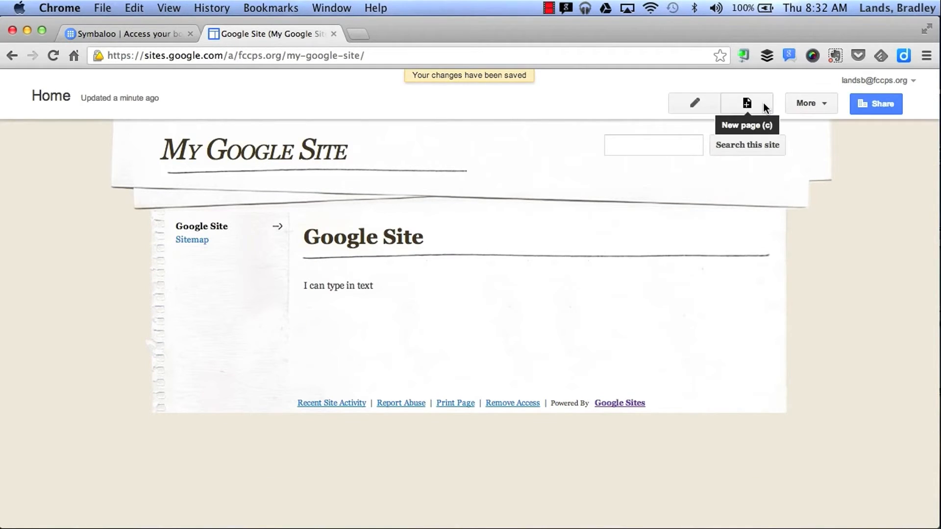
- Create a page named 'Directions' using the Web Page template
click(763, 105)
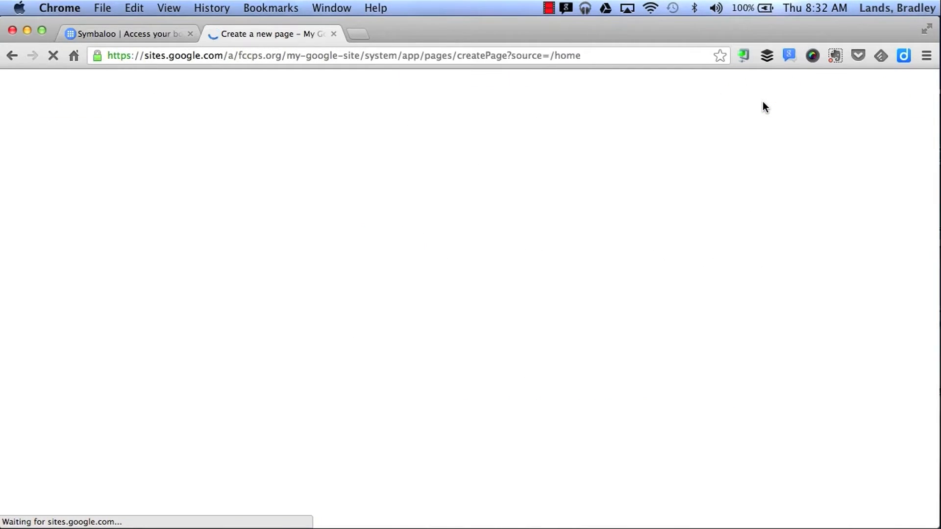
click(229, 294)
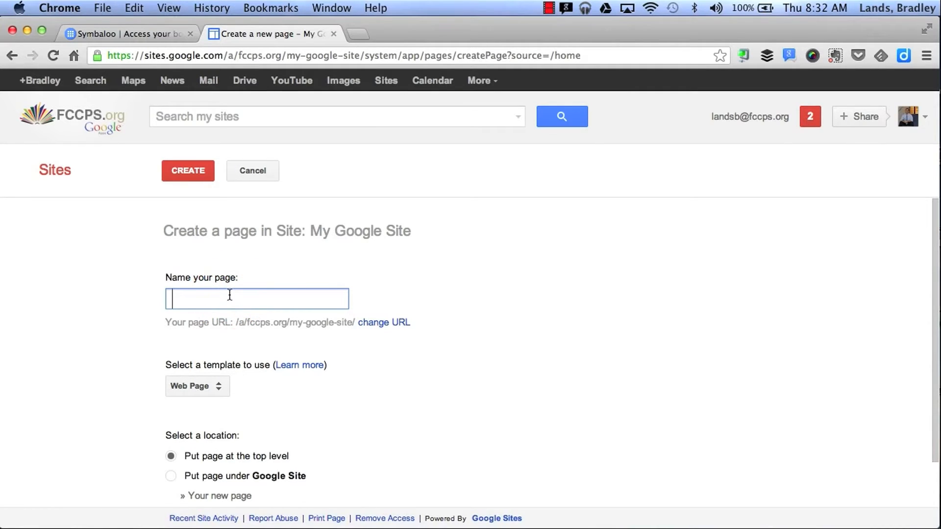
text(Directions)
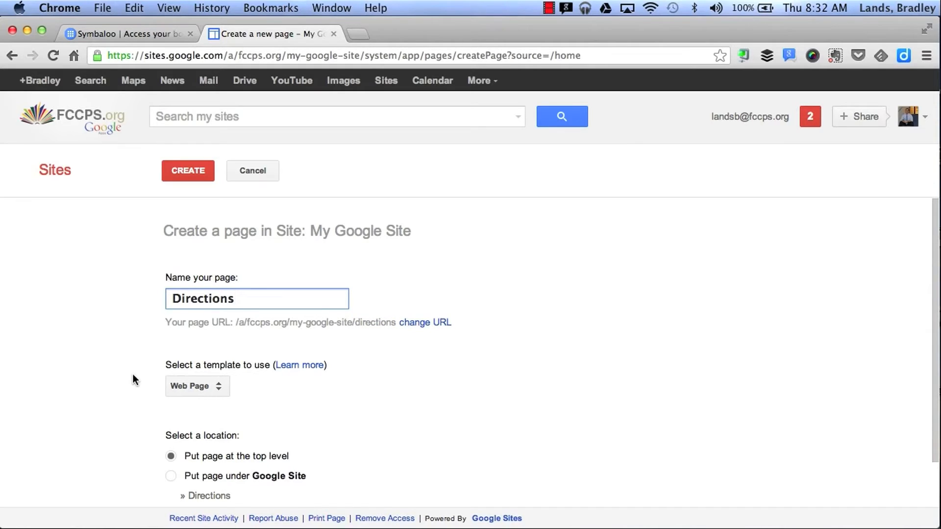
scroll(133, 375, down, 3)
click(212, 345)
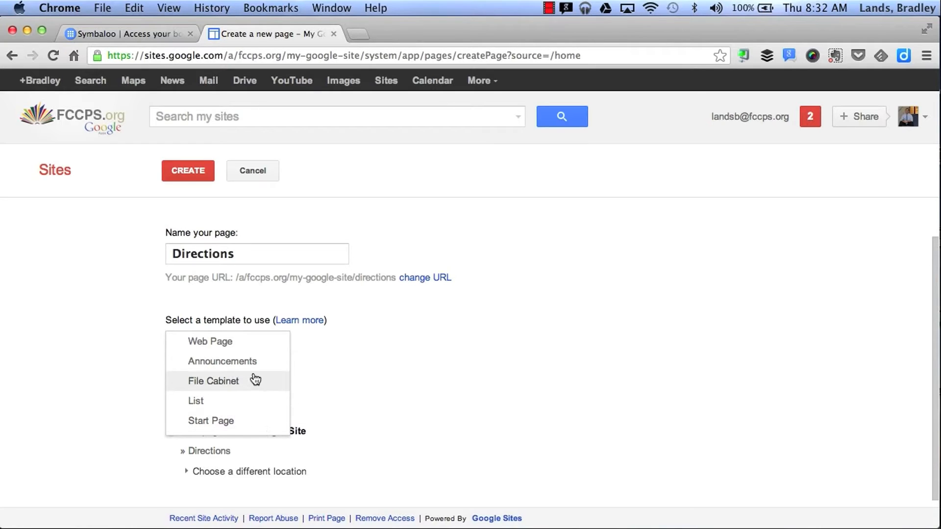
click(265, 343)
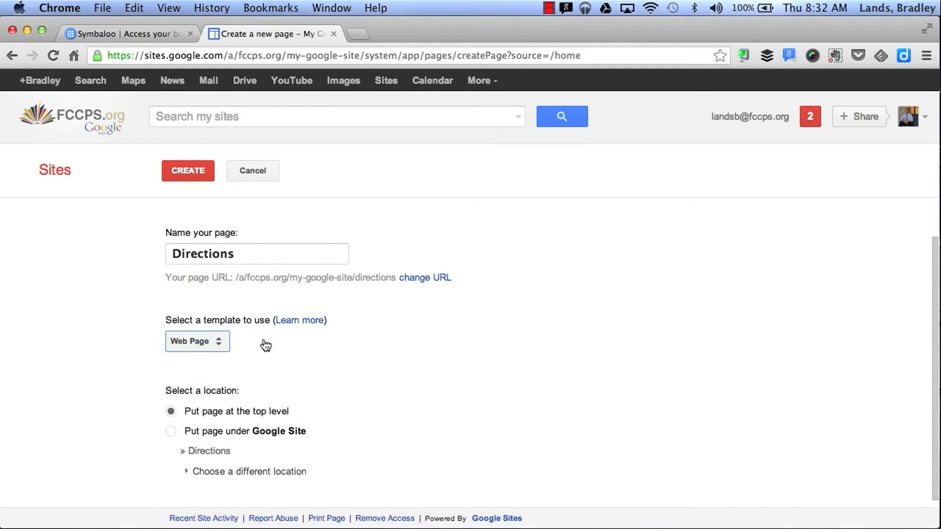
scroll(362, 343, down, 1)
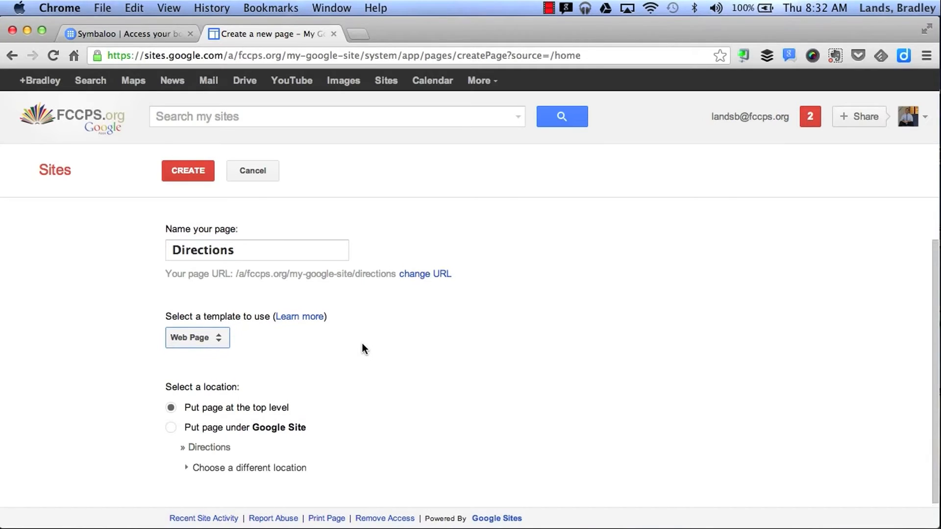
scroll(363, 344, up, 2)
click(192, 169)
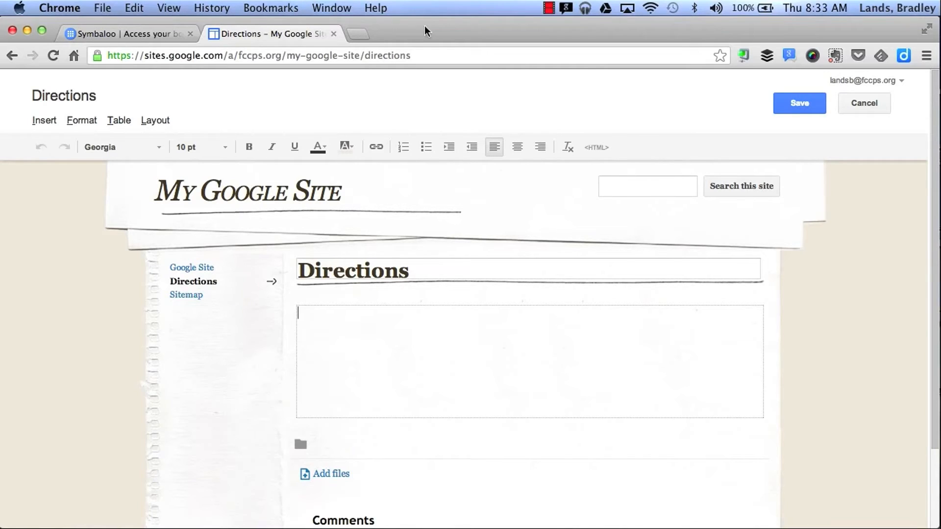
- Show the Insert menu in the Directions page editor
click(51, 126)
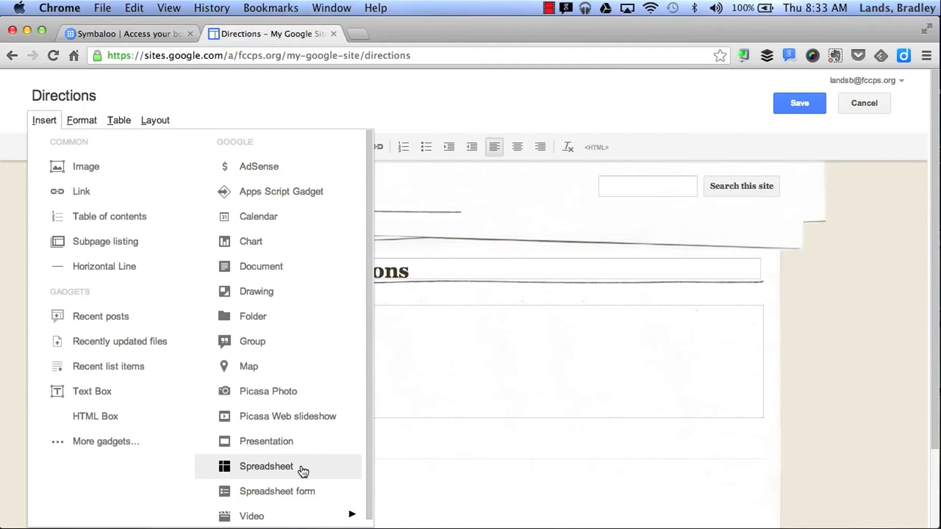
mouse_move(291, 511)
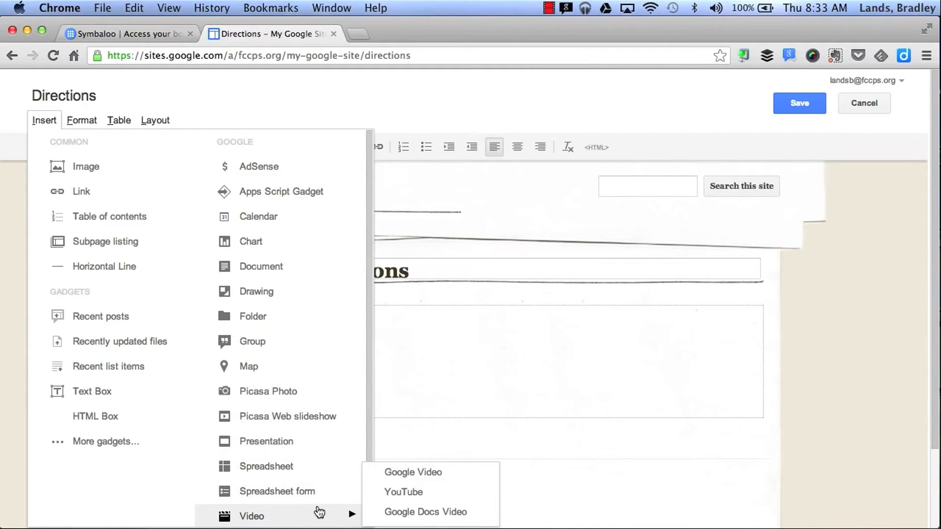
click(380, 495)
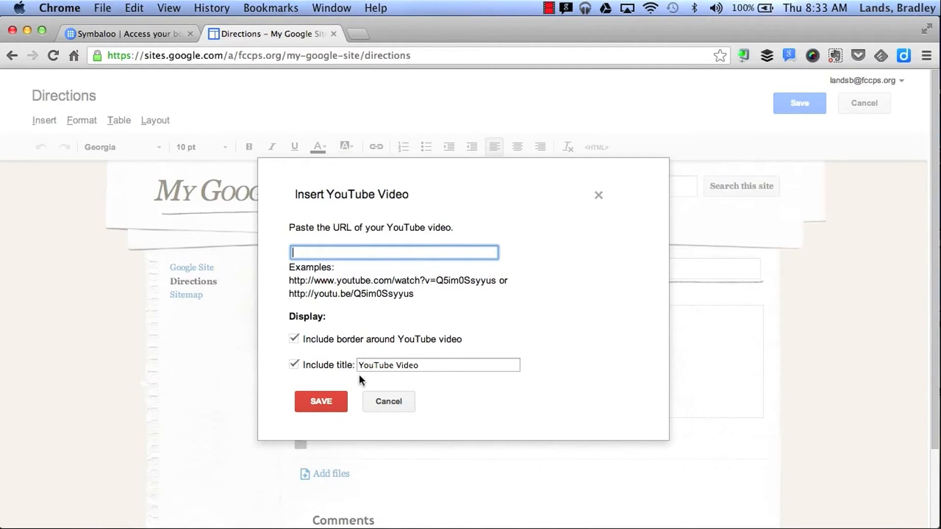
click(381, 400)
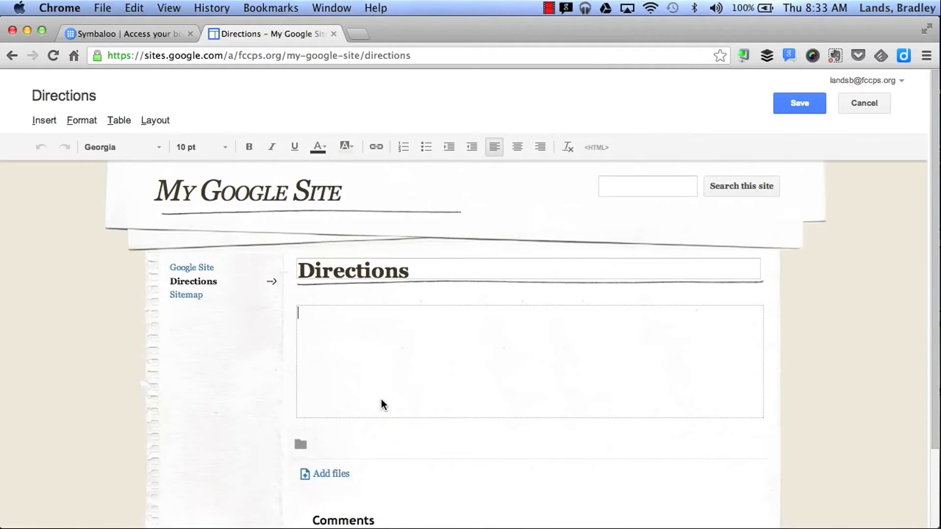
- Cancel an image insertion and save the Directions page with an empty body
click(45, 122)
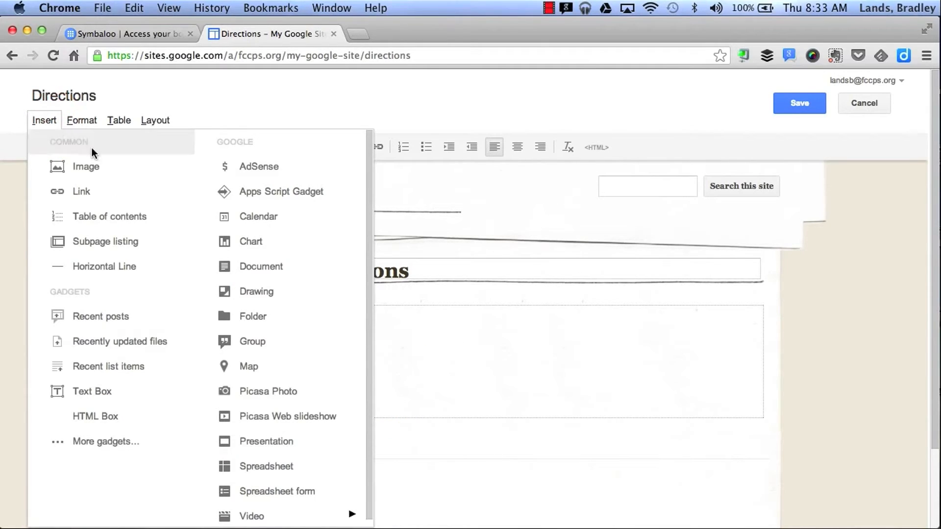
click(100, 166)
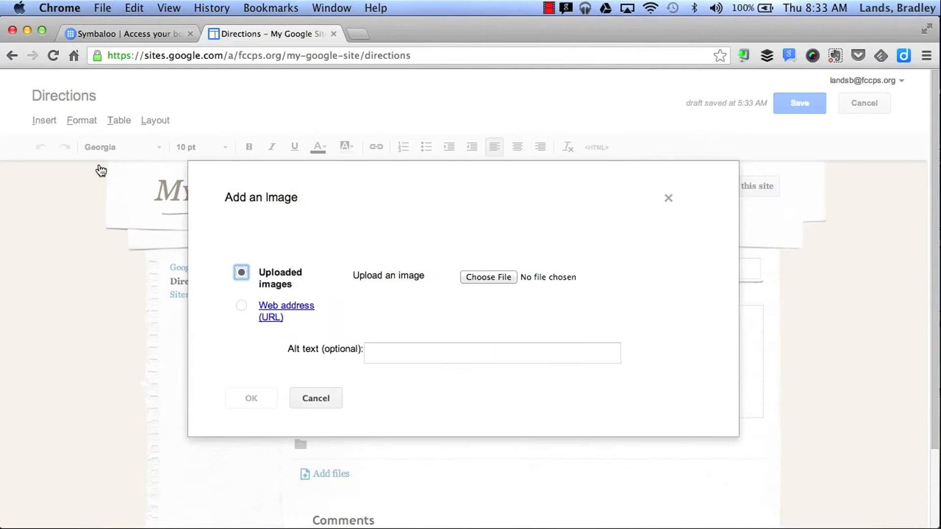
click(316, 395)
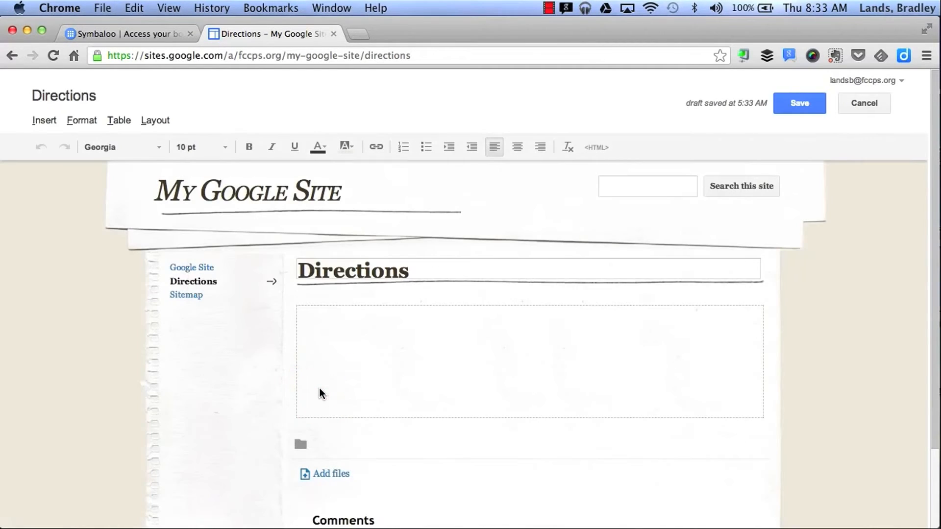
click(799, 103)
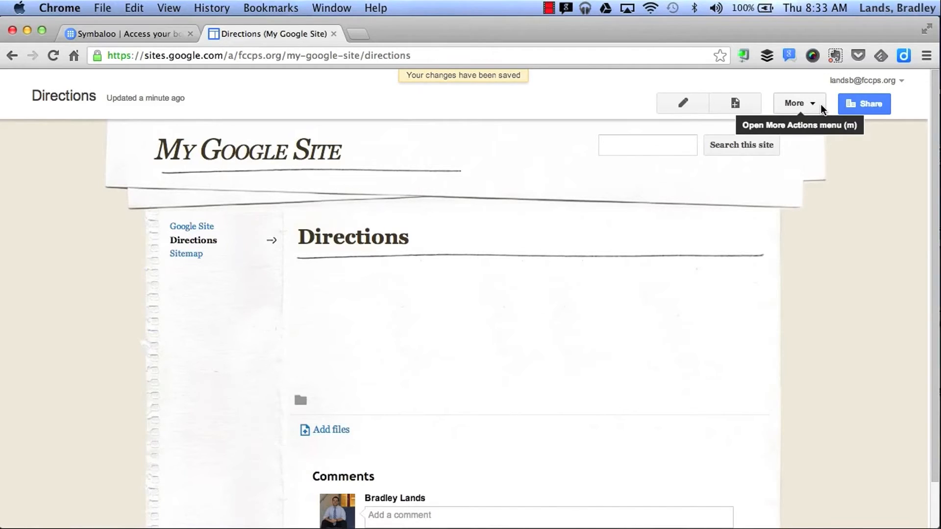
- Glance at the Directions page settings without changes, then open Edit site layout from More
click(822, 107)
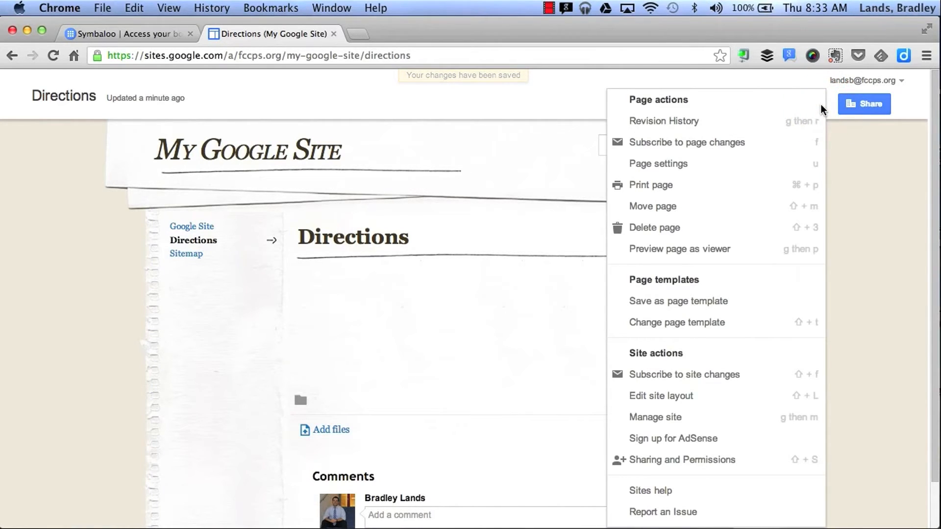
click(693, 169)
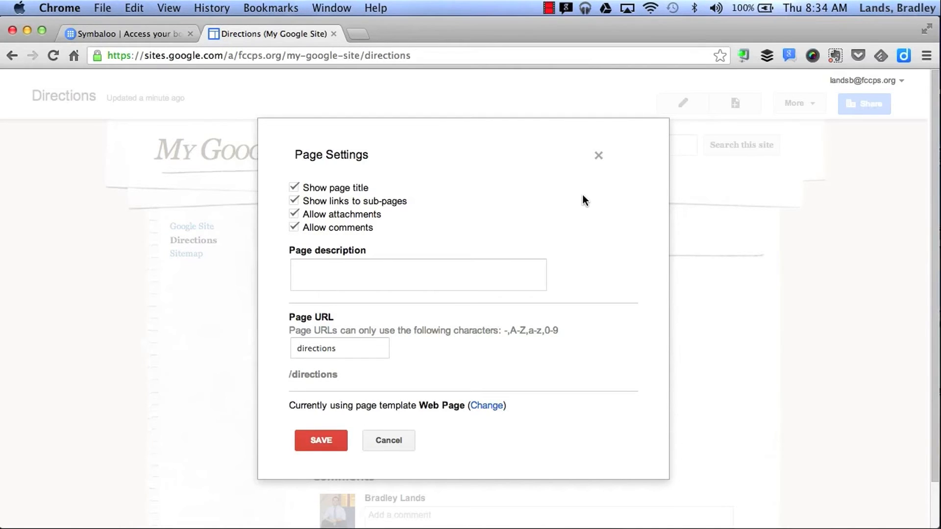
click(376, 437)
click(795, 103)
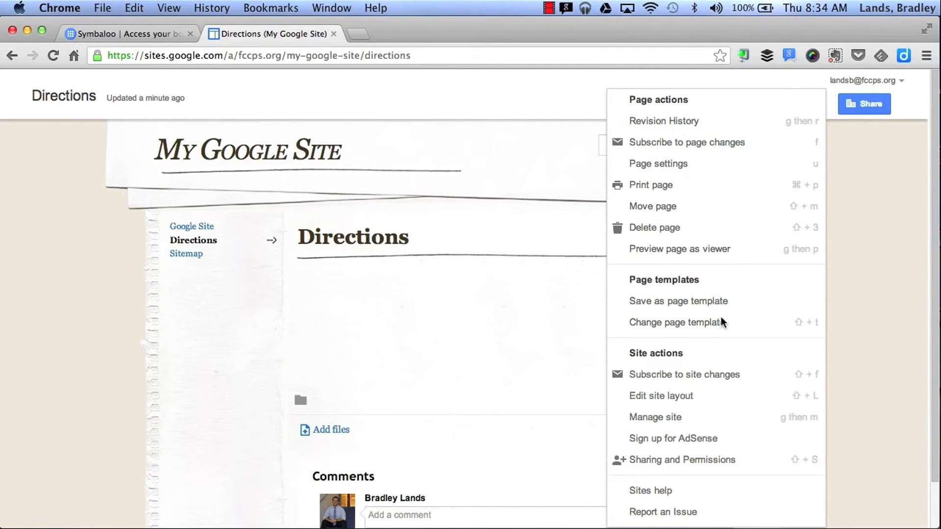
click(697, 401)
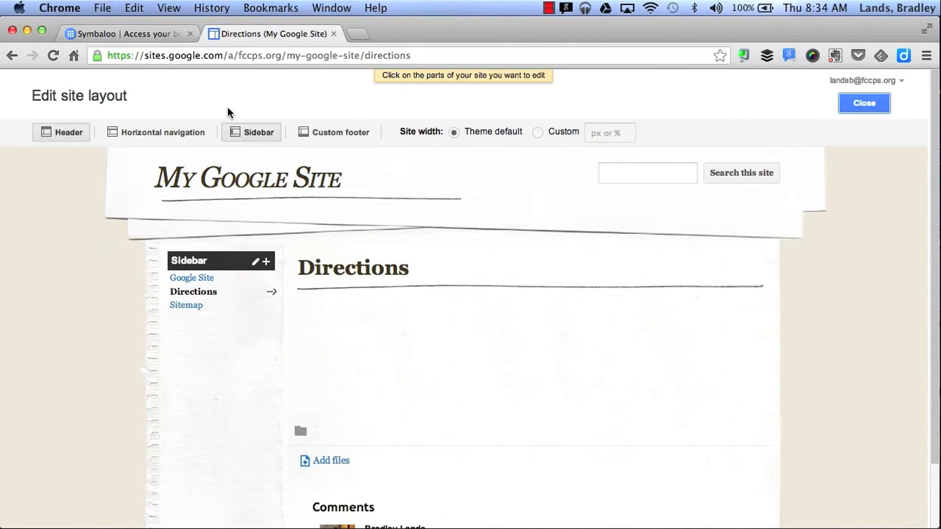
- Add horizontal navigation to the layout and close the layout editor
click(165, 132)
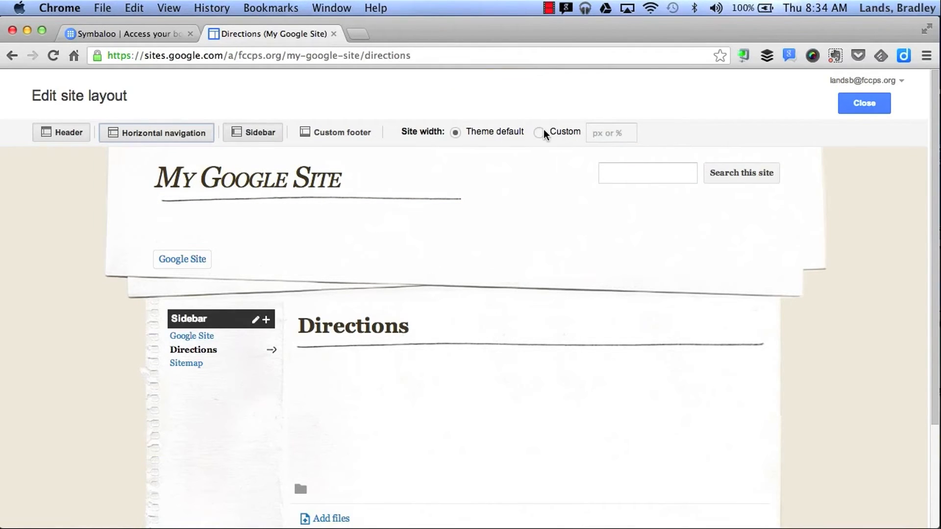
click(853, 105)
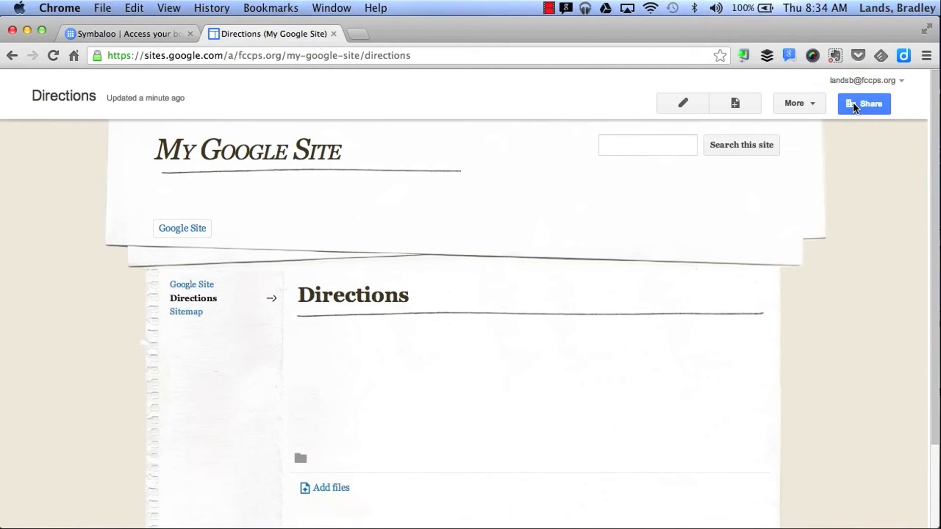
- In Manage Site general settings, enter 'school, education' as the site categories
click(822, 105)
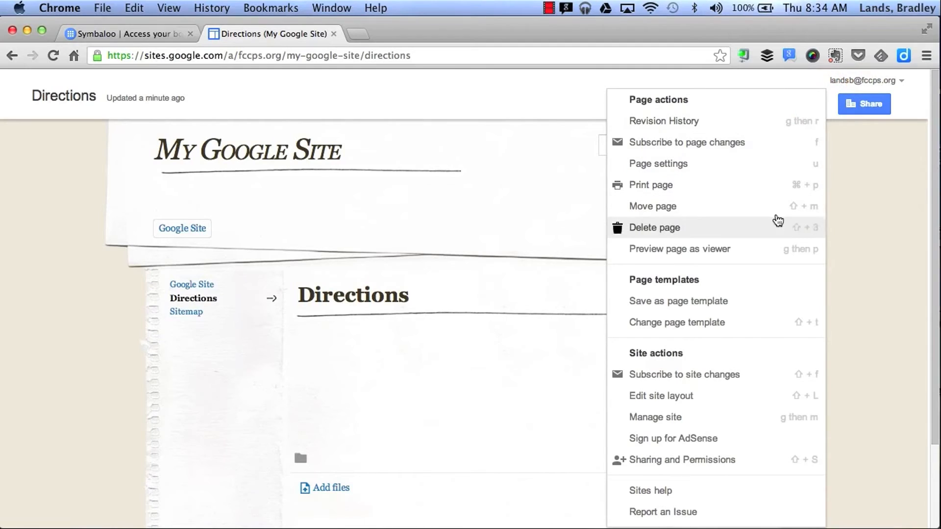
click(724, 422)
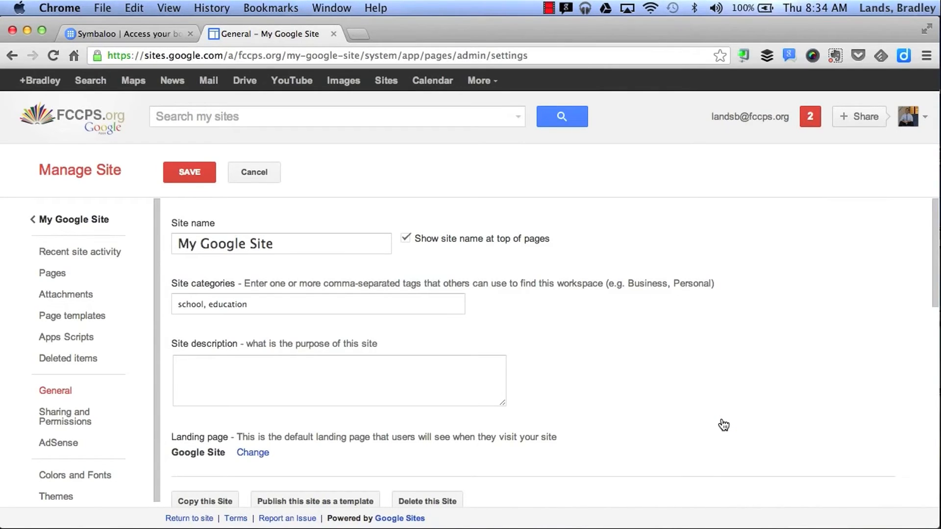
scroll(724, 424, down, 1)
click(258, 279)
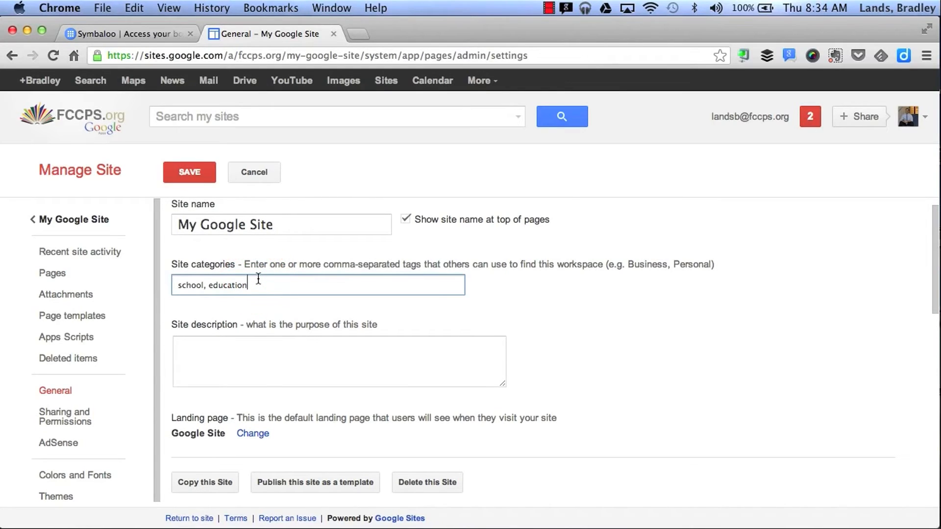
- Look over the site description and remaining general settings, then show the Pages tree
click(240, 361)
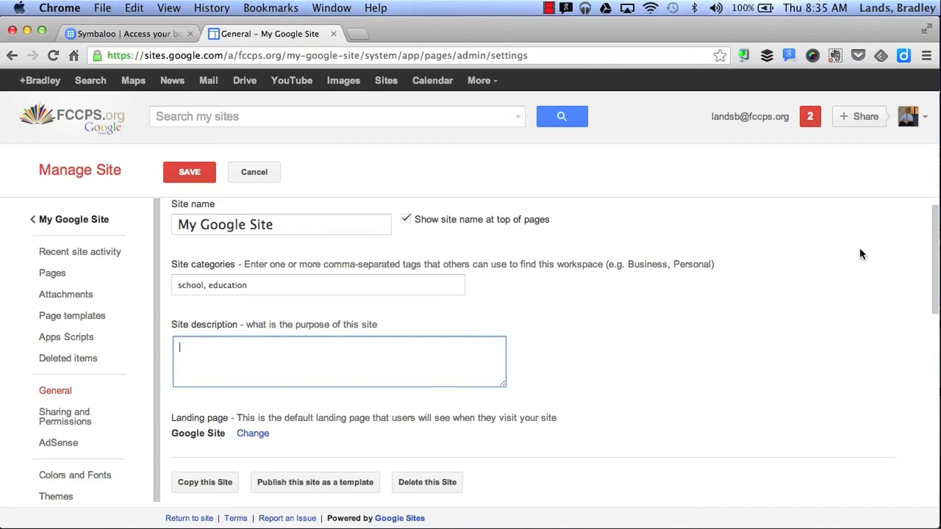
scroll(860, 248, down, 5)
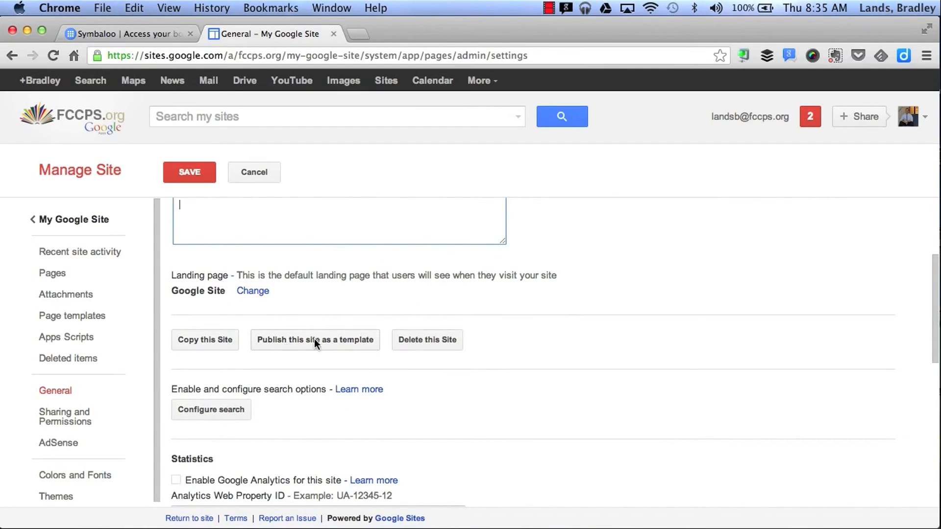
scroll(607, 355, down, 10)
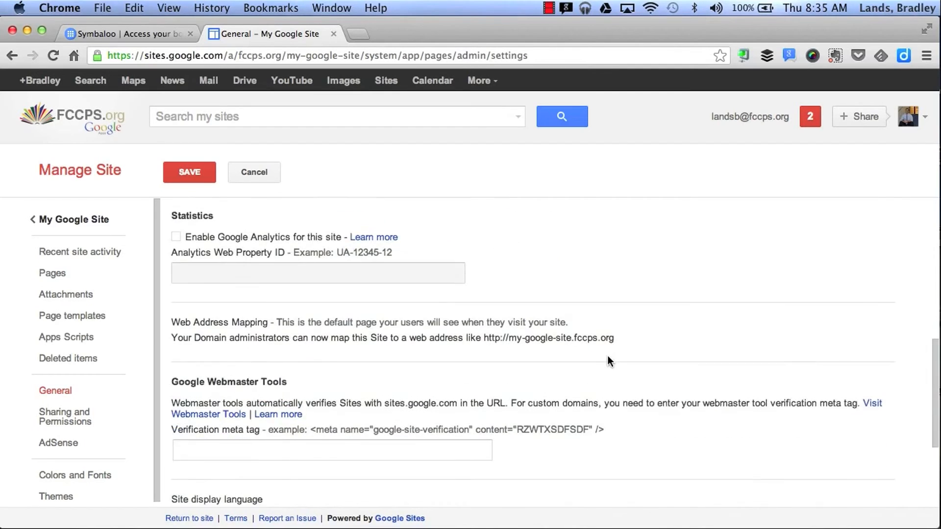
scroll(607, 355, up, 15)
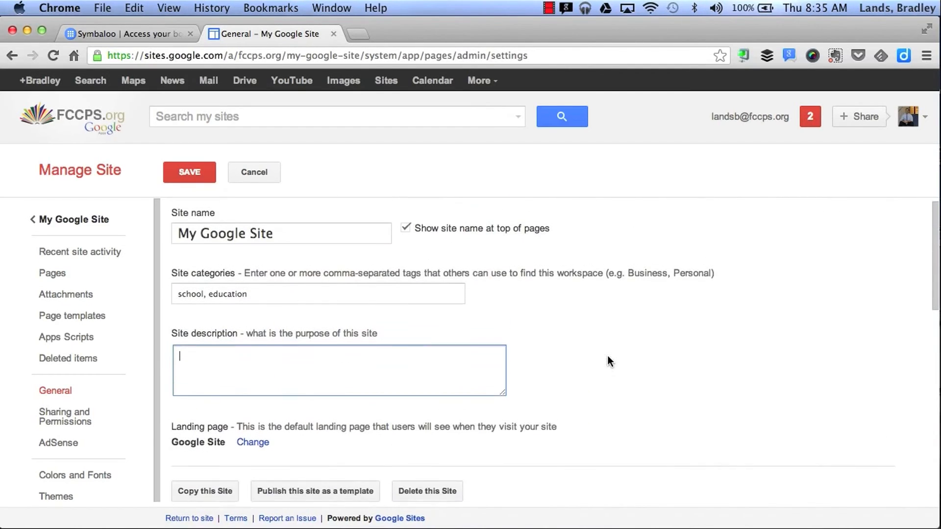
click(82, 276)
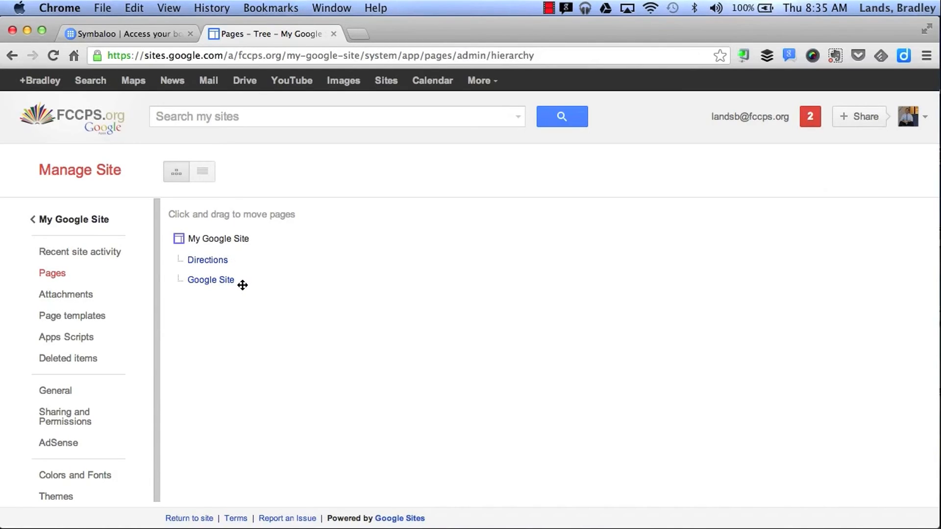
- Check the Pages tree listing Directions and Google Site, then go to Colors and Fonts
scroll(71, 332, down, 1)
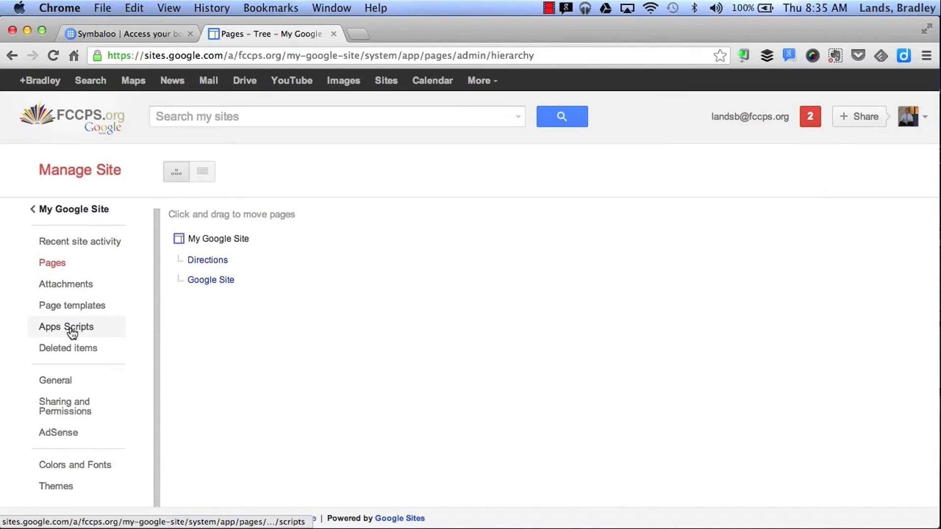
click(65, 469)
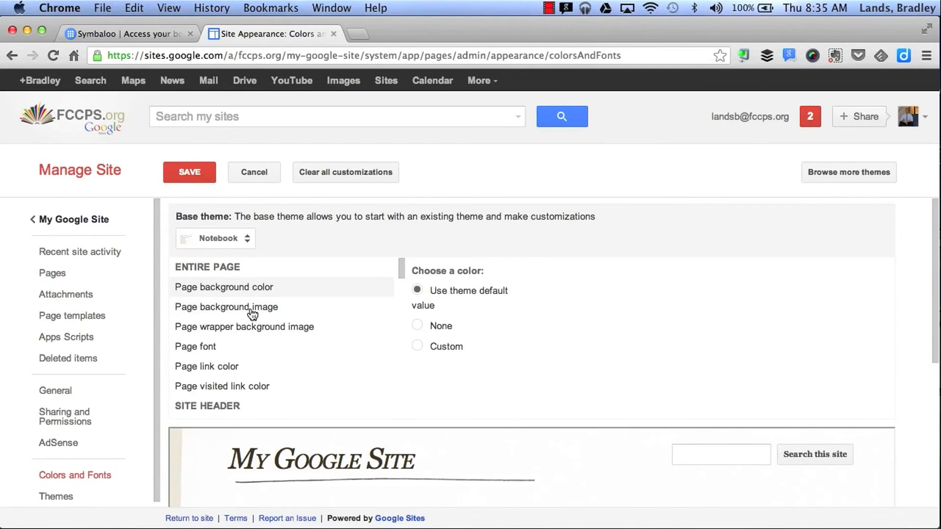
- Browse the Colors and Fonts options, then bring up the Themes gallery with Notebook current
scroll(255, 314, down, 4)
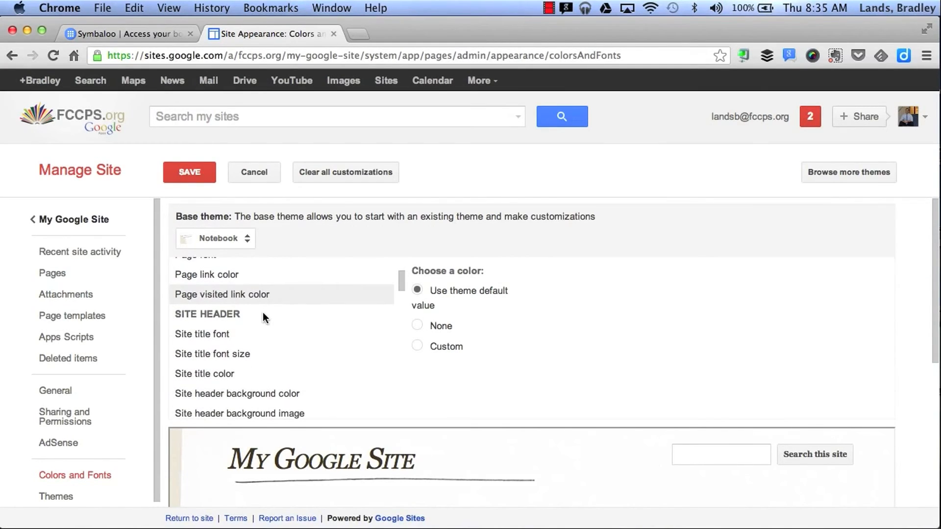
scroll(244, 312, down, 12)
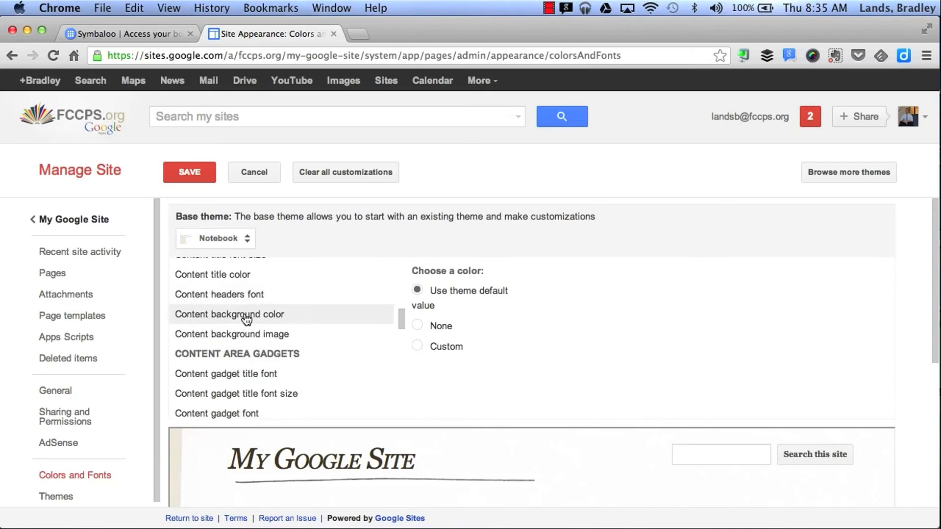
scroll(312, 298, down, 8)
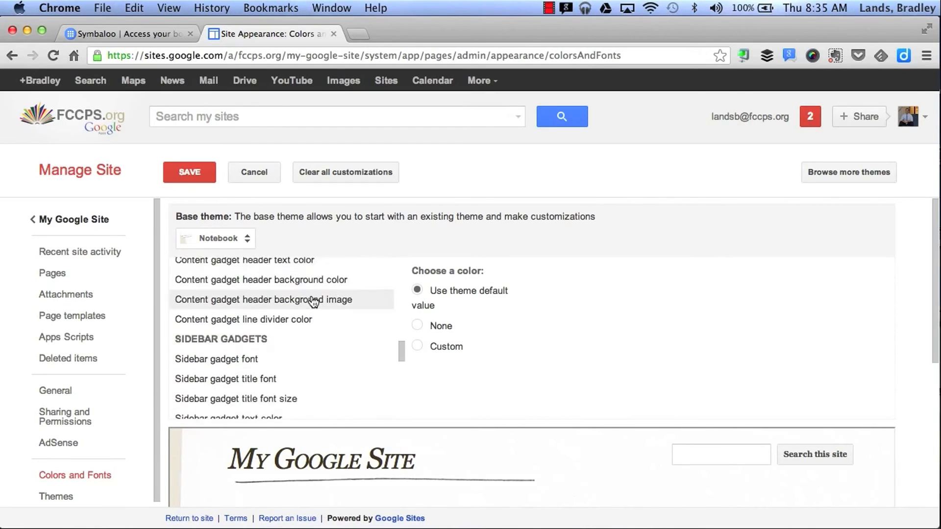
scroll(285, 357, down, 8)
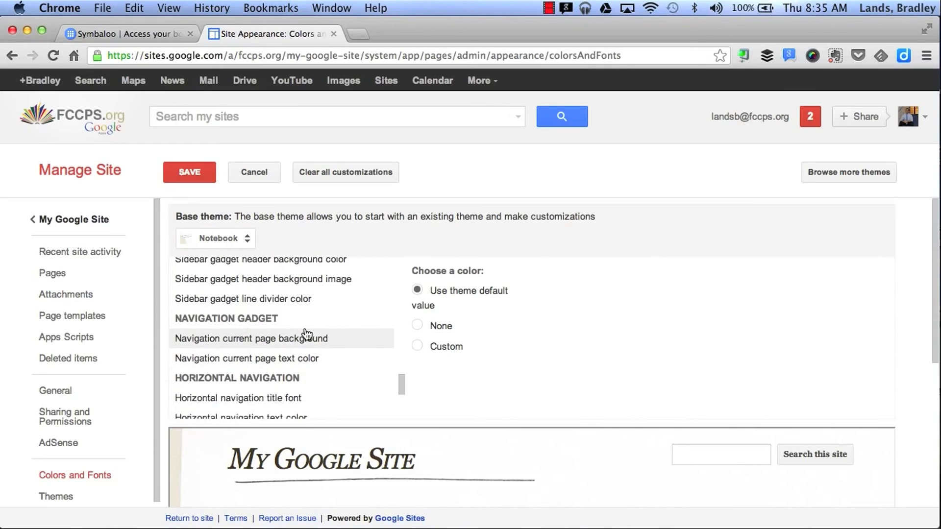
scroll(306, 336, up, 5)
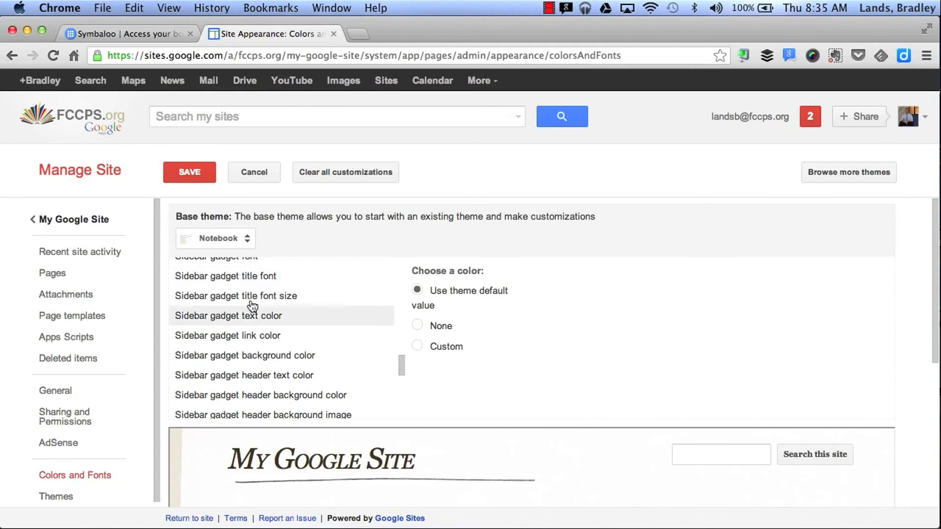
scroll(113, 417, down, 1)
click(55, 493)
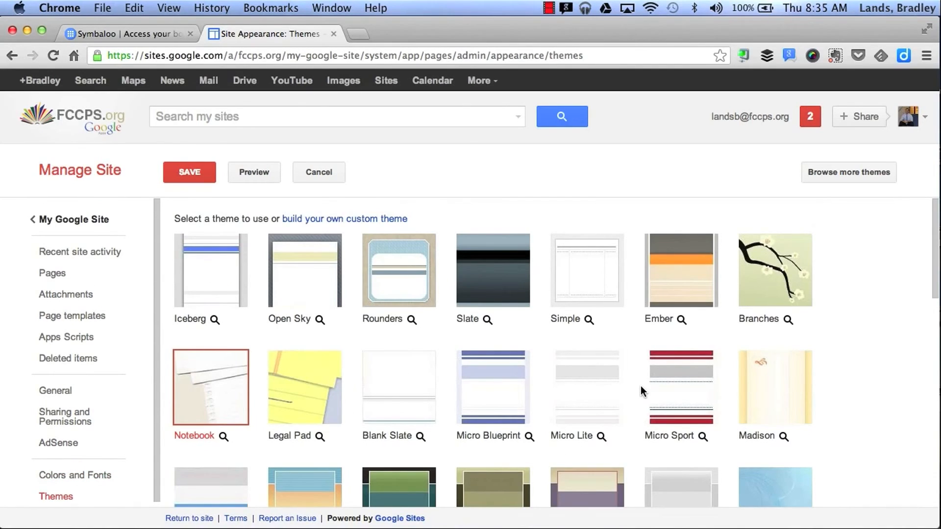
- Pick the Shipshape theme, save it, and return to viewing the site
scroll(640, 387, down, 5)
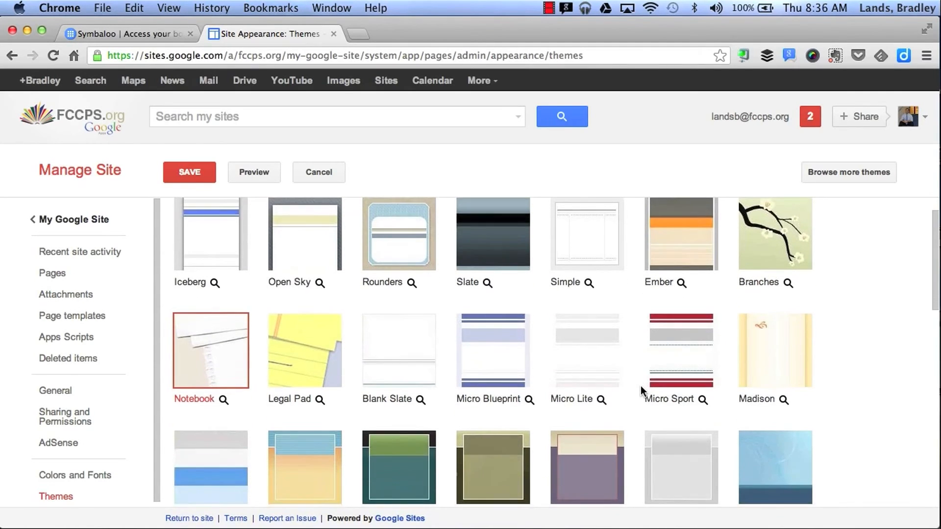
scroll(641, 386, down, 6)
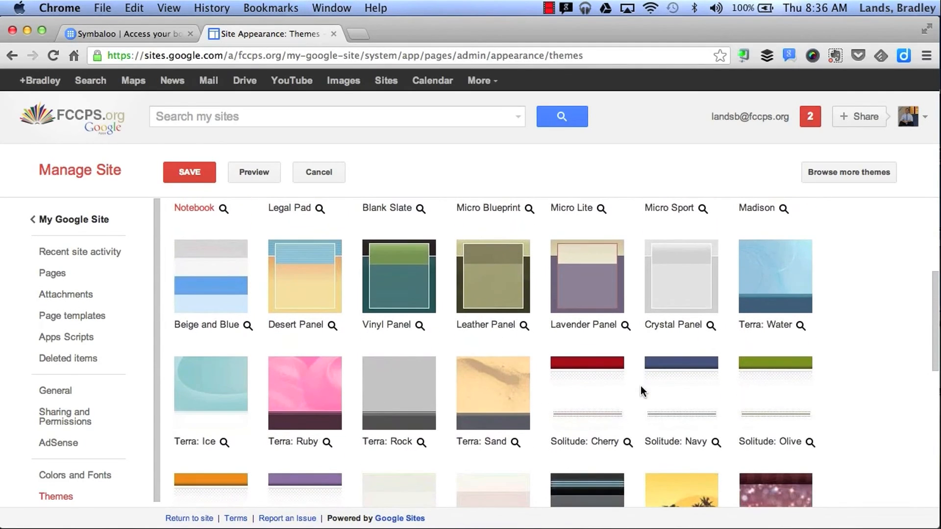
scroll(640, 386, down, 3)
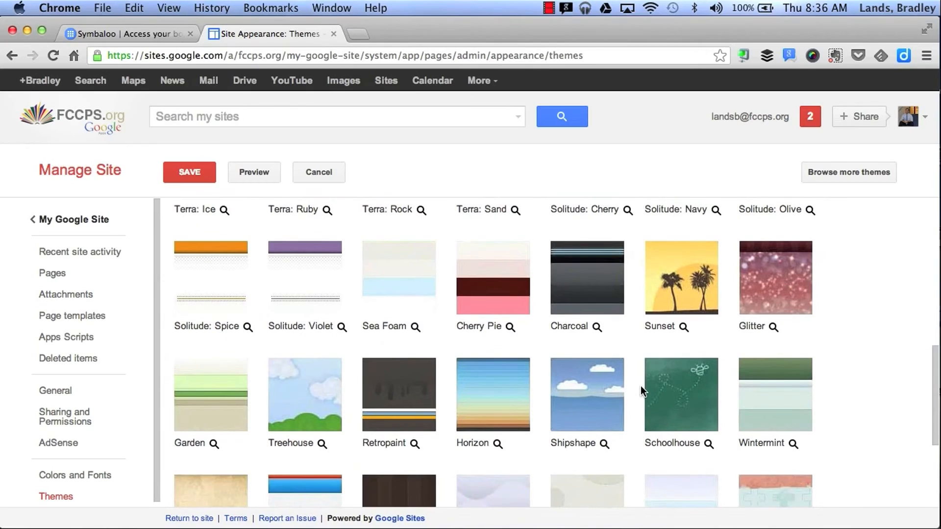
click(590, 408)
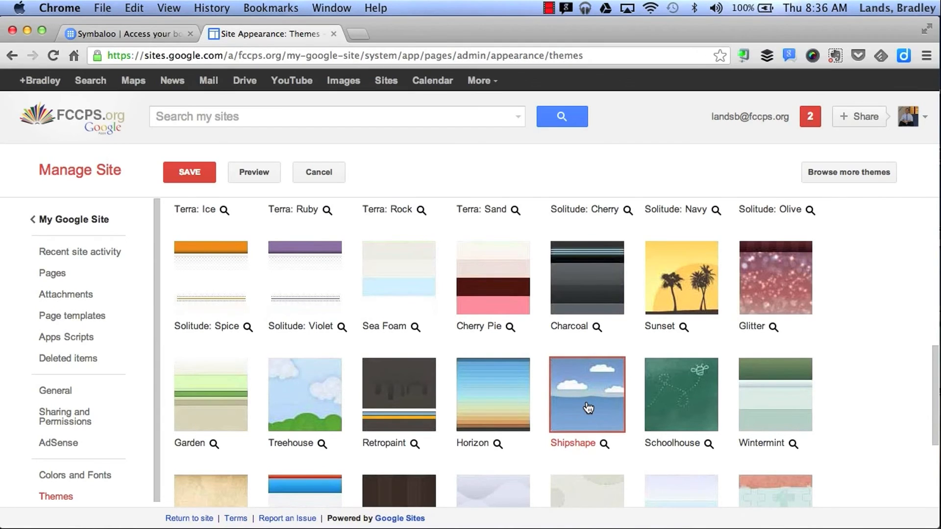
scroll(588, 408, up, 10)
click(189, 170)
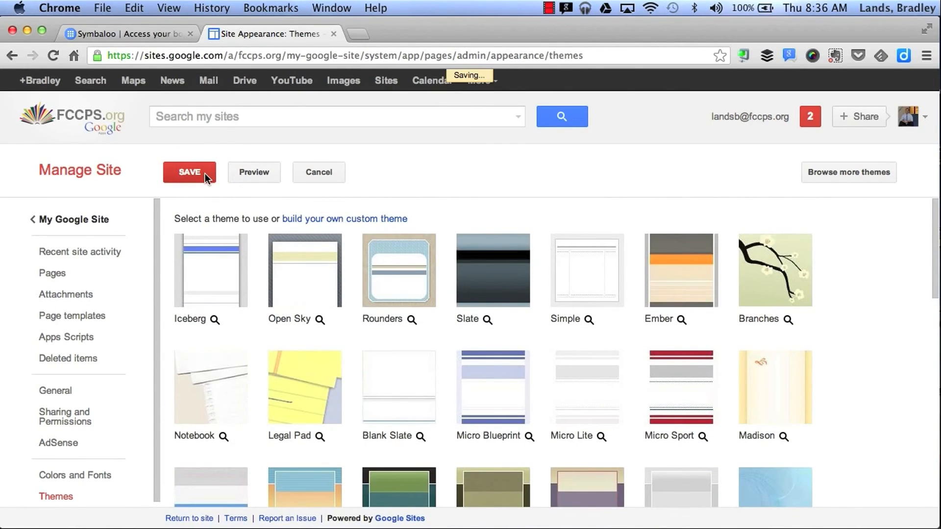
click(79, 229)
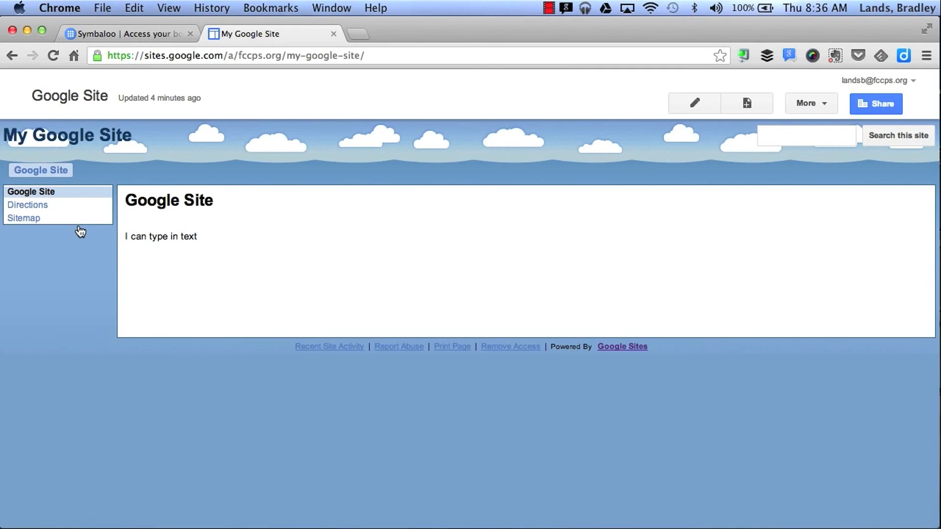
- Open the site's Sharing and Permissions page
click(890, 101)
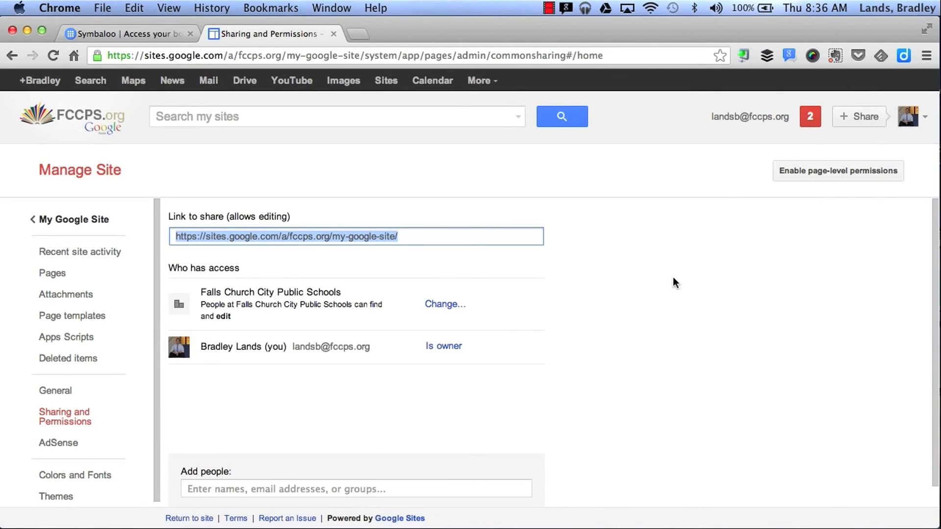
- Keep Falls Church City Public Schools visibility with Can edit access, save, and return home
scroll(640, 334, down, 2)
click(225, 468)
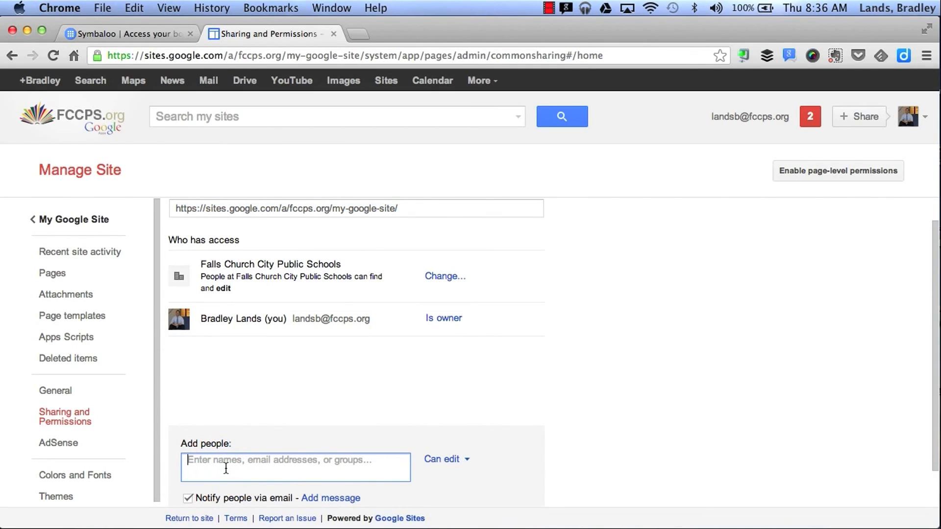
click(428, 275)
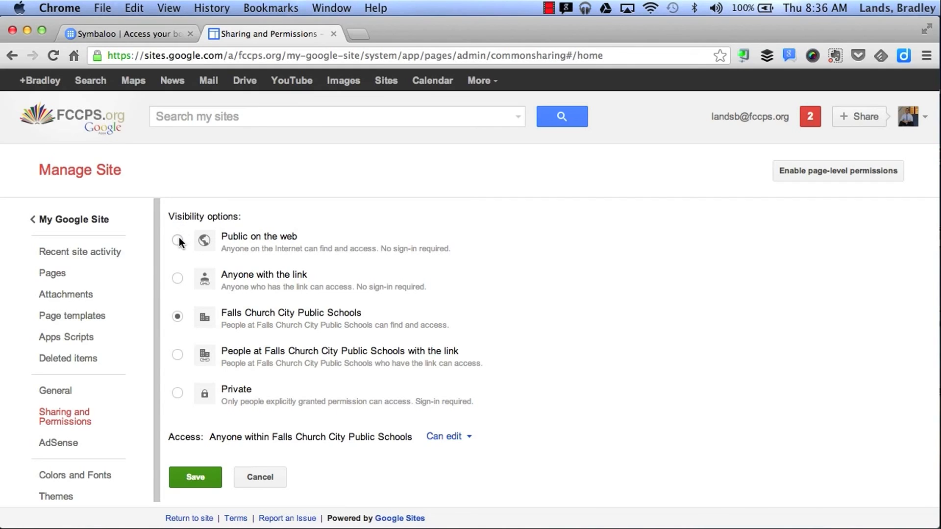
click(449, 441)
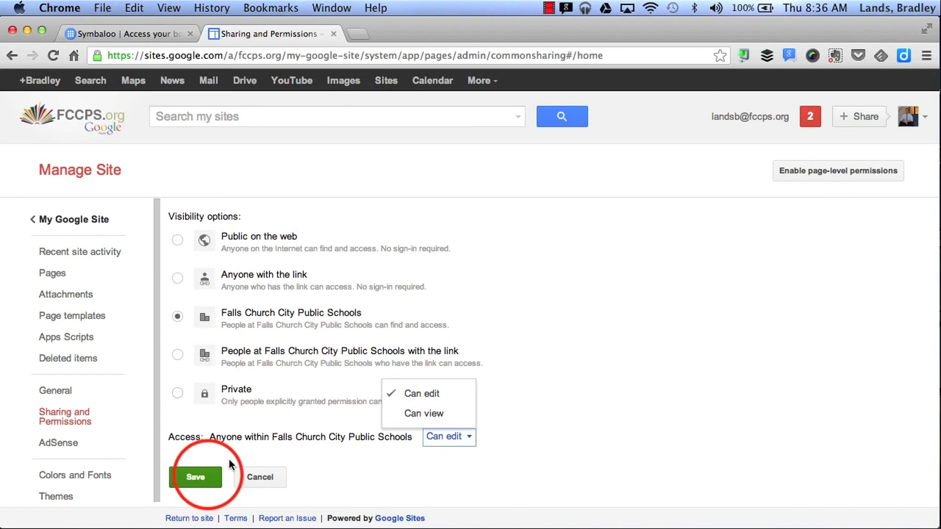
click(208, 474)
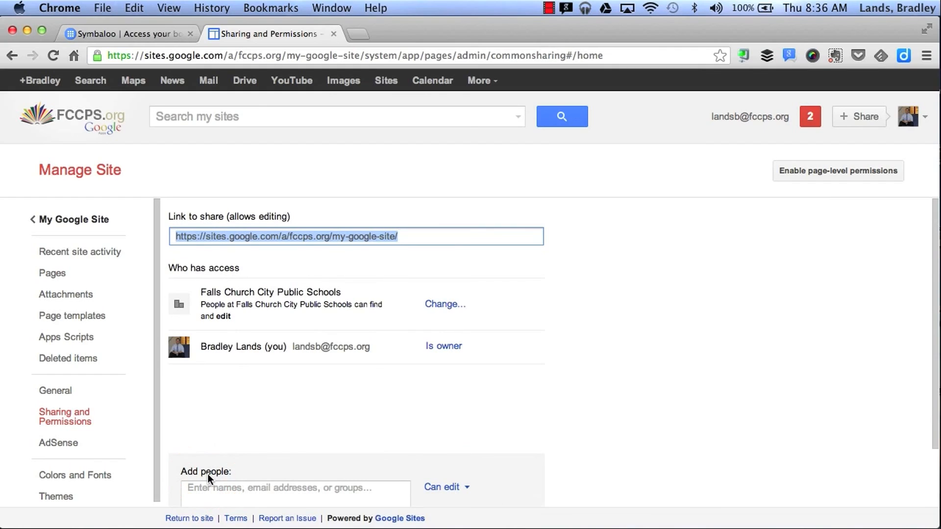
click(93, 219)
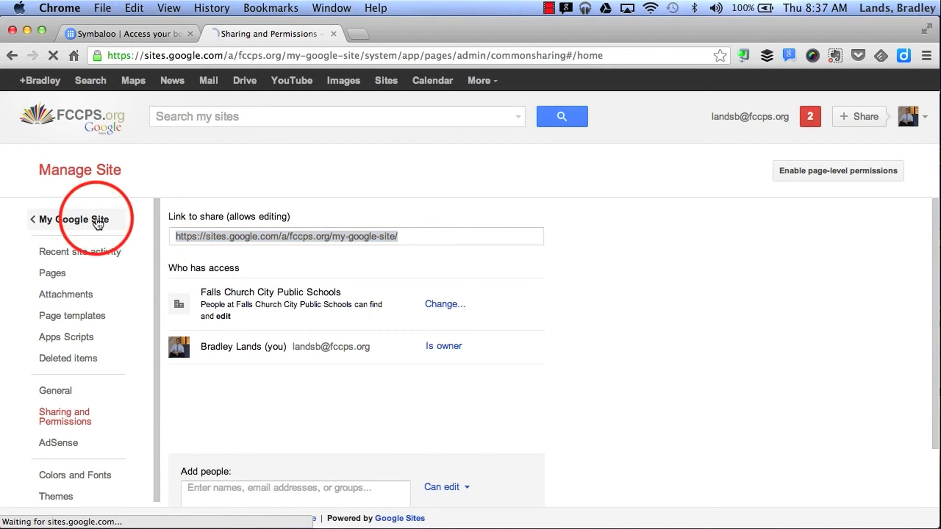